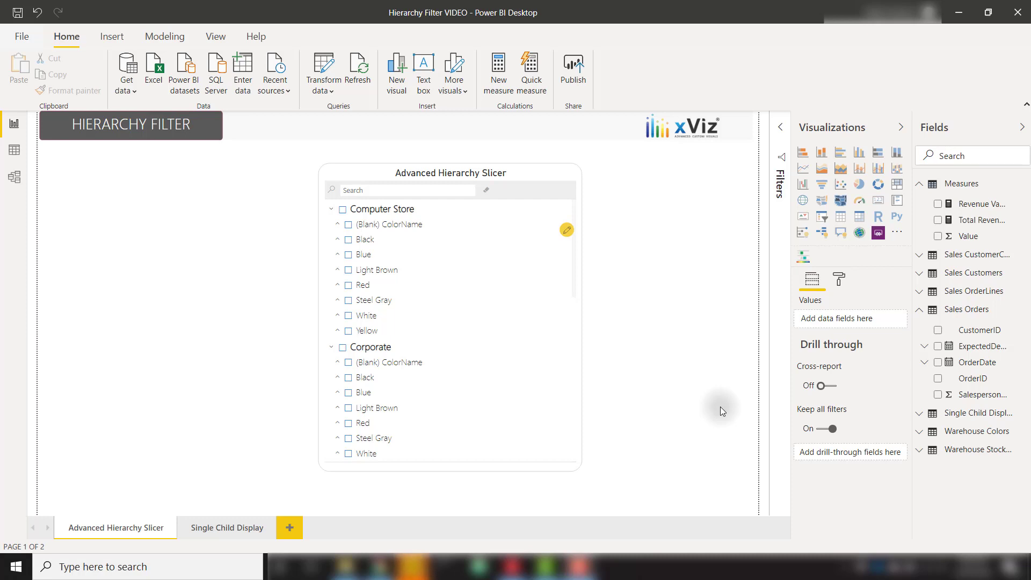
Add Total Revenue as the hierarchy slicer's value and Revenue Variance as its tooltip value
{"action": "left_click", "coordinate": [555, 186]}
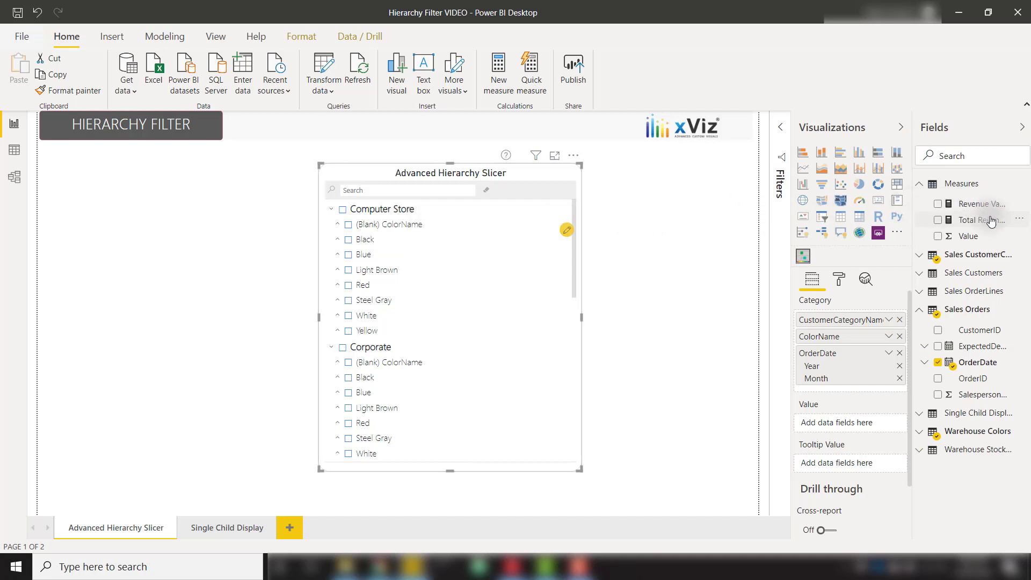
{"action": "left_click_drag", "start_coordinate": [990, 220], "coordinate": [850, 424]}
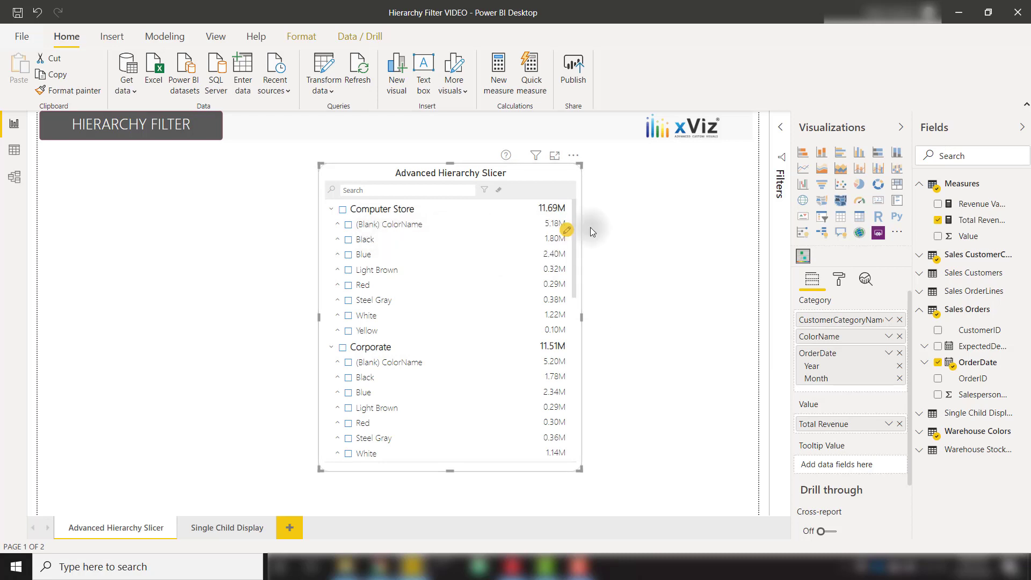
{"action": "left_click_drag", "start_coordinate": [980, 205], "coordinate": [856, 466]}
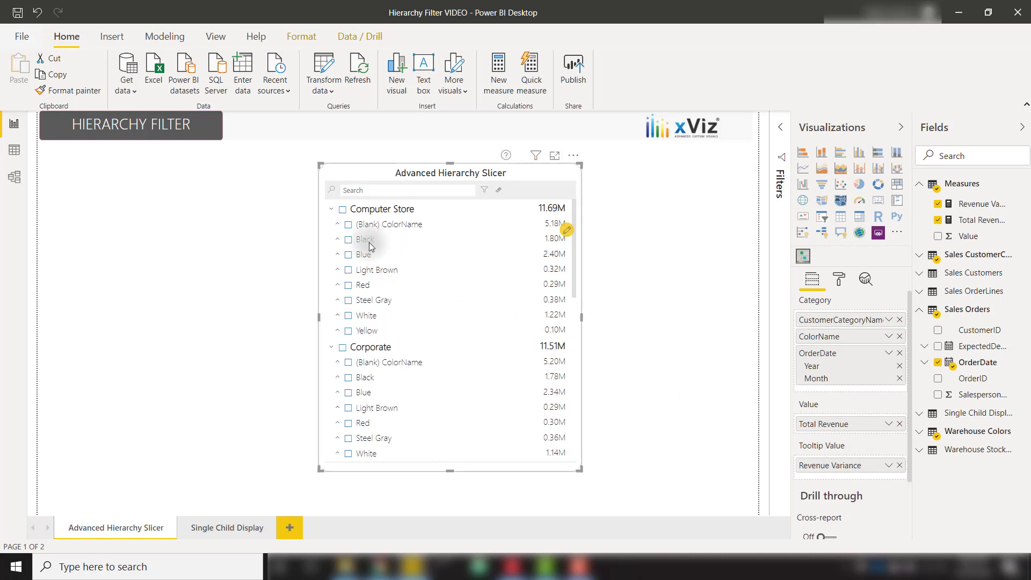
{"action": "mouse_move", "coordinate": [364, 241]}
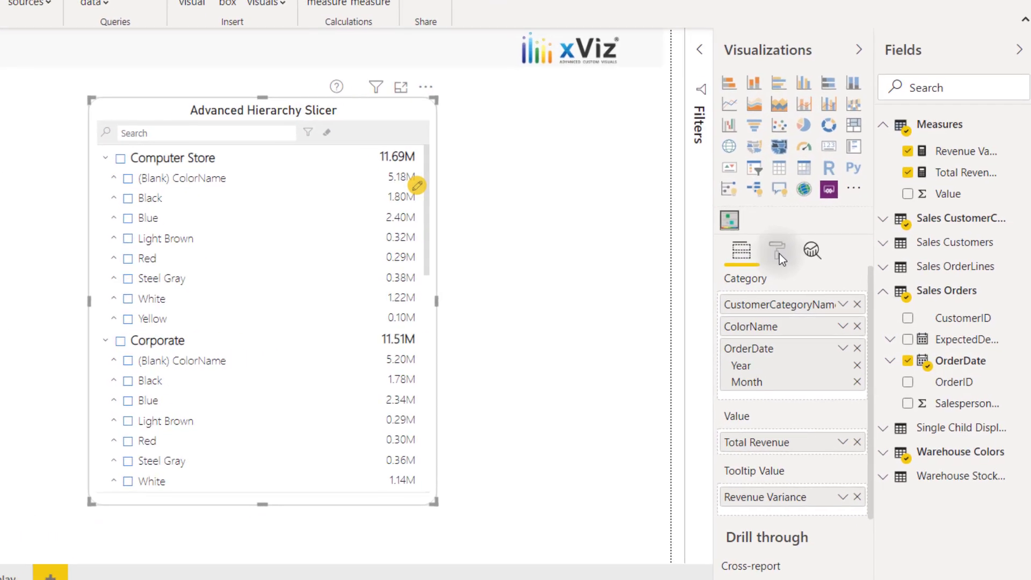
Turn on Enable Search under the slicer's Filter Options
{"action": "left_click", "coordinate": [778, 253]}
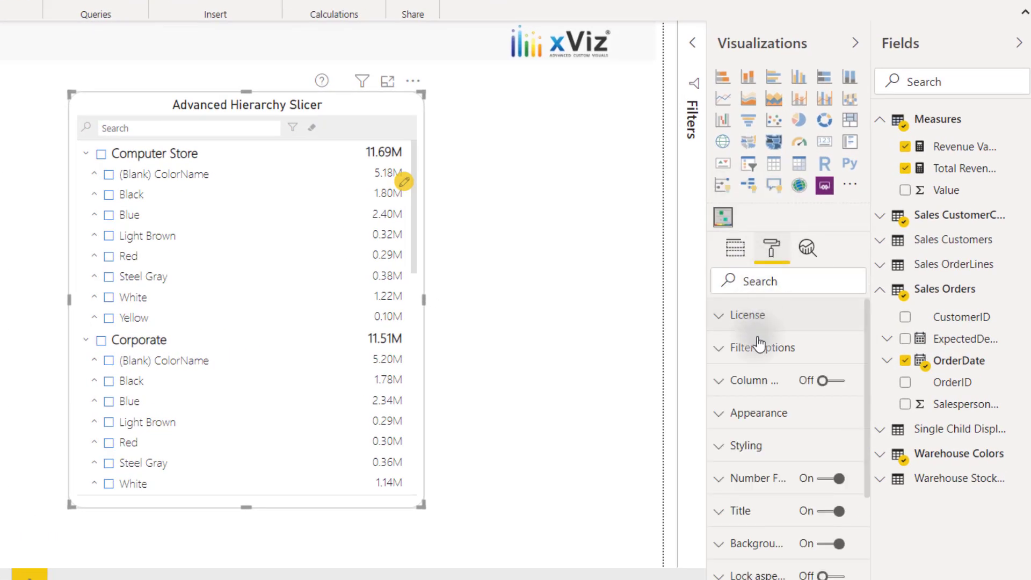
{"action": "left_click", "coordinate": [764, 350]}
{"action": "scroll", "coordinate": [758, 349], "scroll_direction": "down", "scroll_amount": 3}
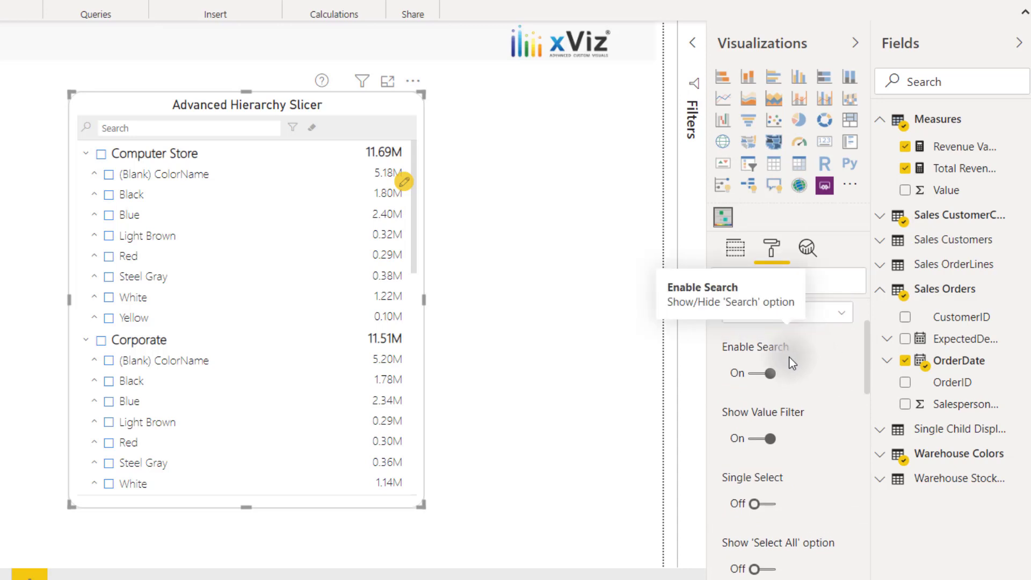
{"action": "left_click", "coordinate": [765, 376]}
Search the slicer for 'store blue' and scroll through the matching Blue branches
{"action": "left_click", "coordinate": [153, 128]}
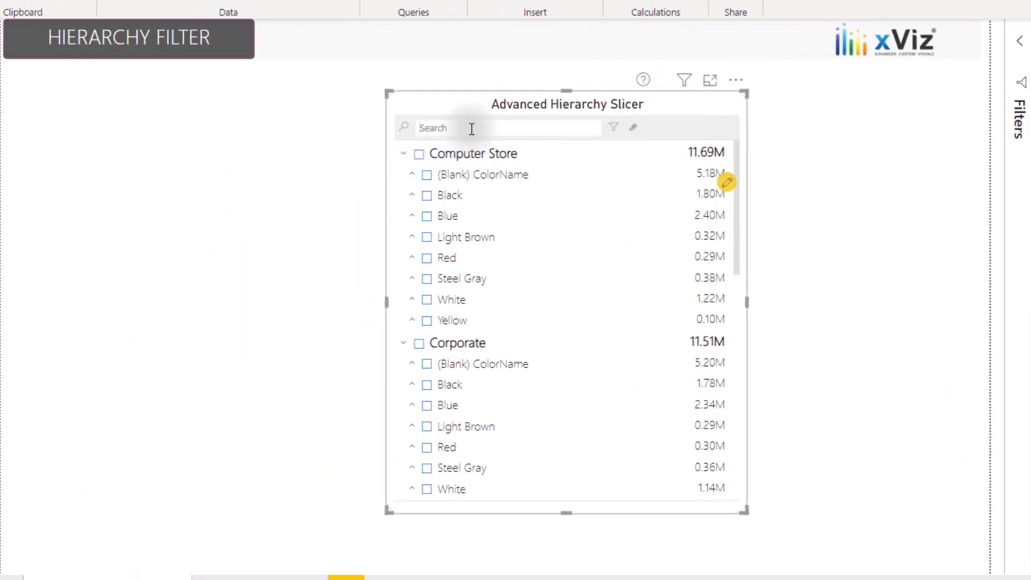
{"action": "type", "text": "store"}
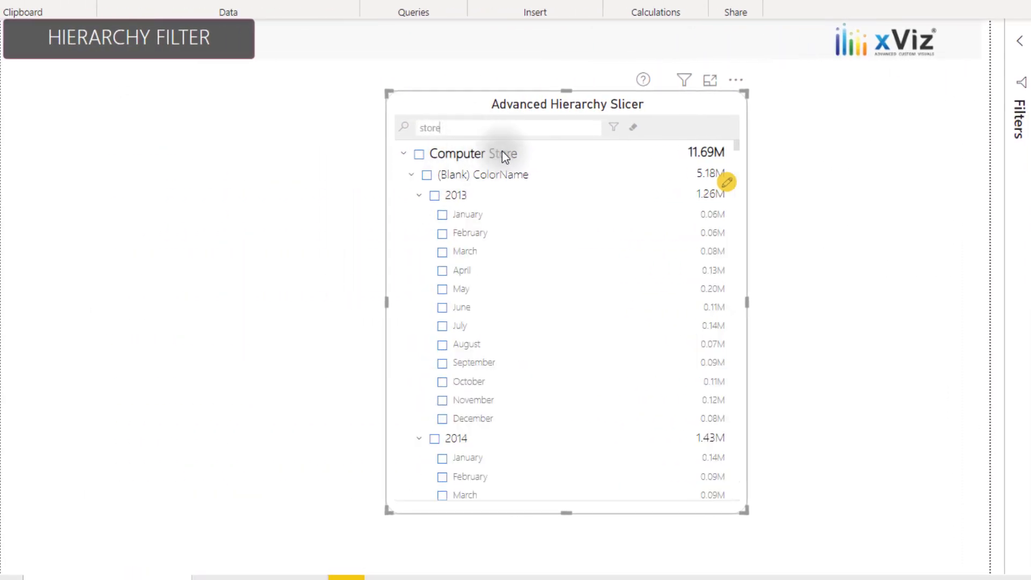
{"action": "mouse_move", "coordinate": [494, 154]}
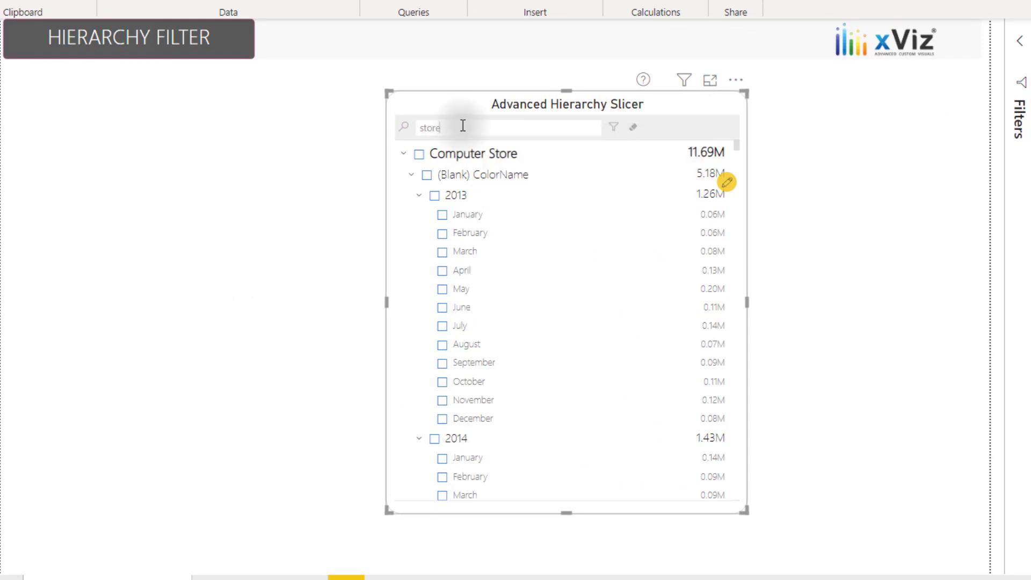
{"action": "type", "text": "blu"}
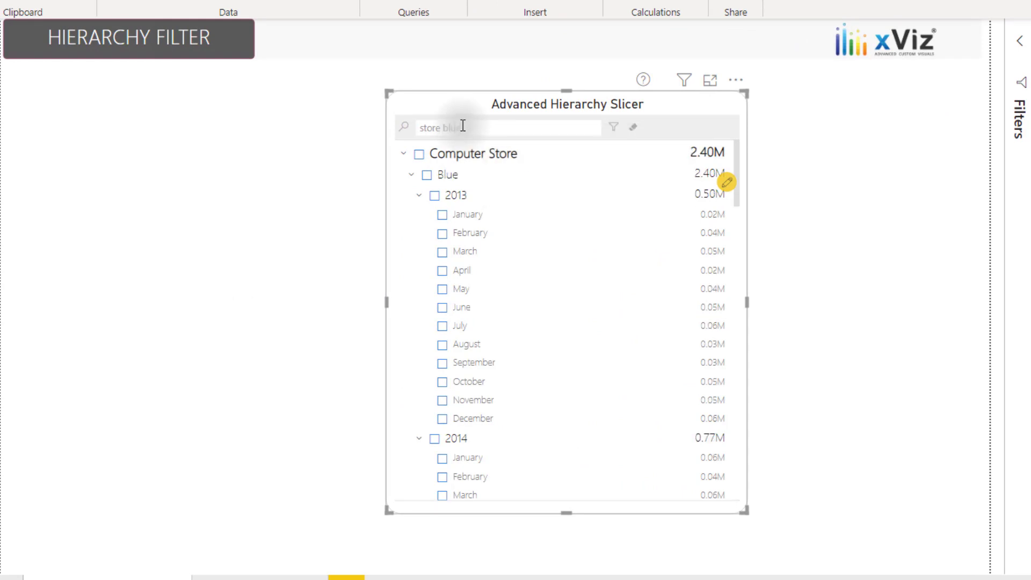
{"action": "type", "text": "e"}
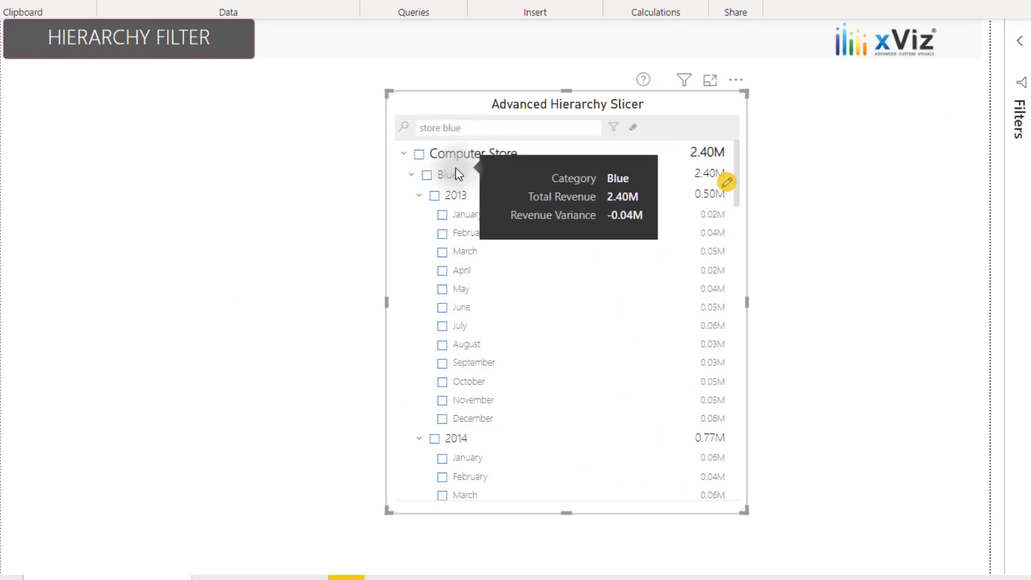
{"action": "mouse_move", "coordinate": [455, 175]}
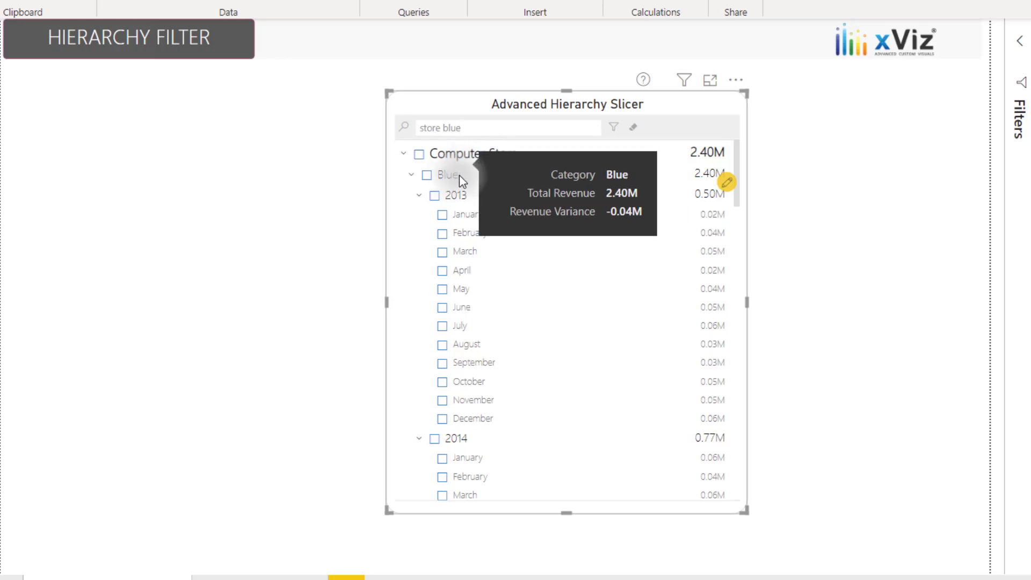
{"action": "scroll", "coordinate": [501, 323], "scroll_direction": "down", "scroll_amount": 10}
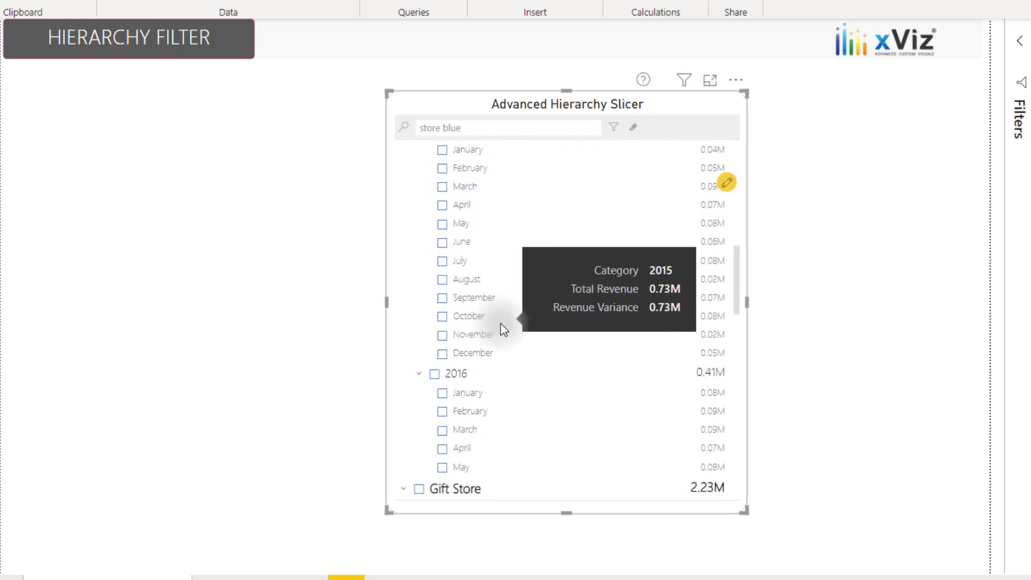
{"action": "scroll", "coordinate": [500, 323], "scroll_direction": "down", "scroll_amount": 5}
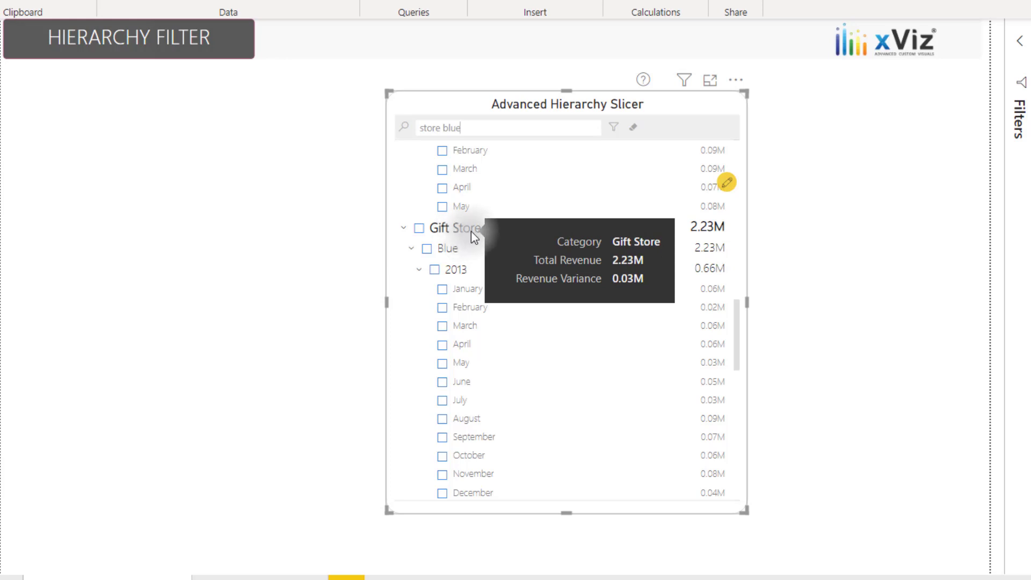
{"action": "mouse_move", "coordinate": [462, 250]}
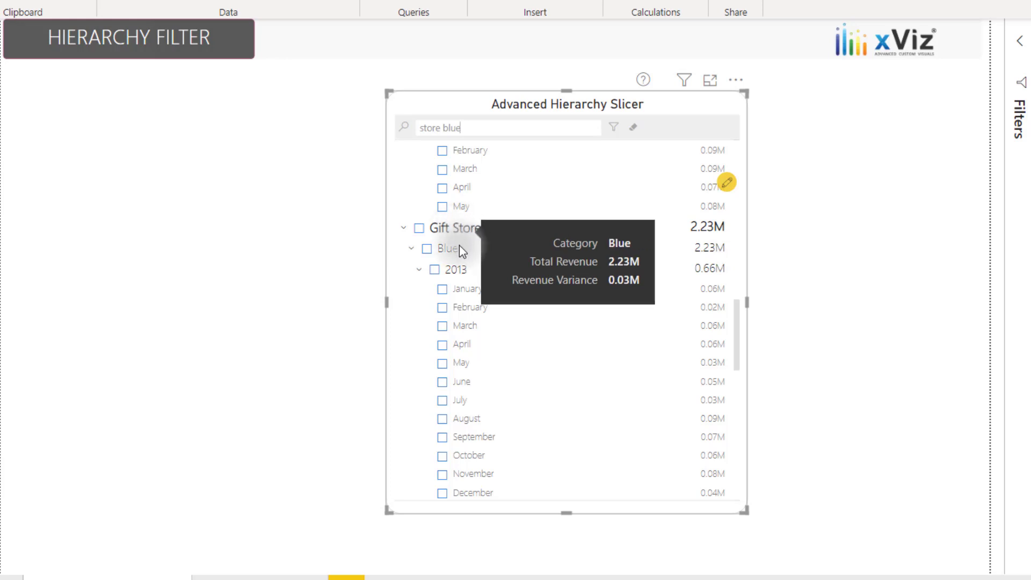
{"action": "scroll", "coordinate": [459, 249], "scroll_direction": "up", "scroll_amount": 15}
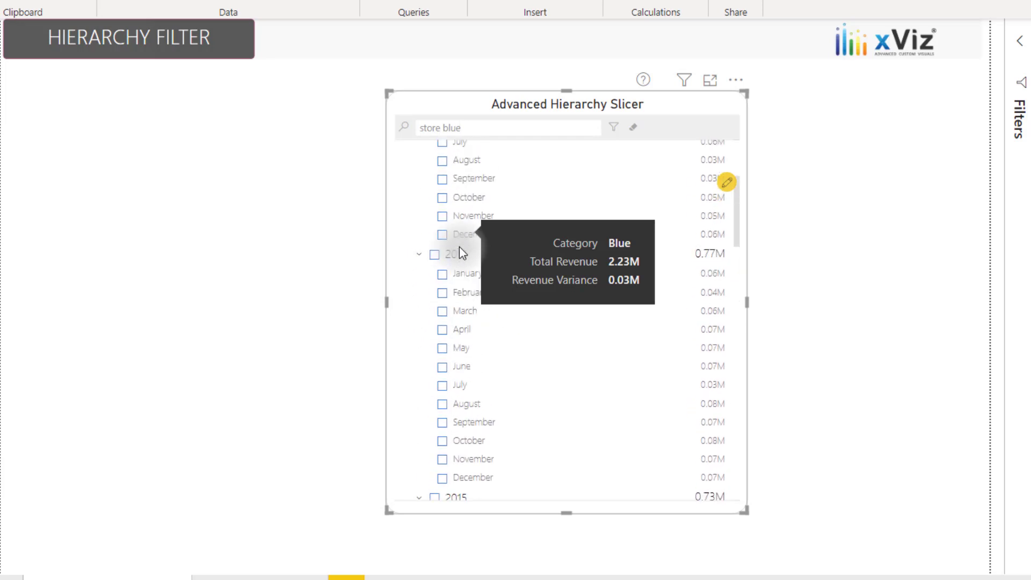
{"action": "left_click", "coordinate": [613, 129]}
{"action": "left_click", "coordinate": [649, 165]}
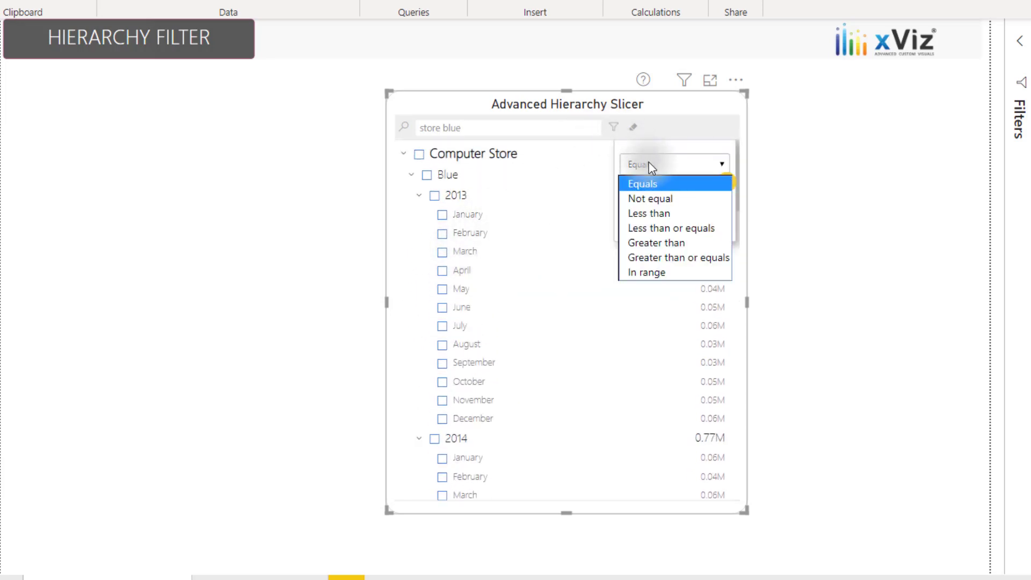
{"action": "left_click", "coordinate": [655, 243]}
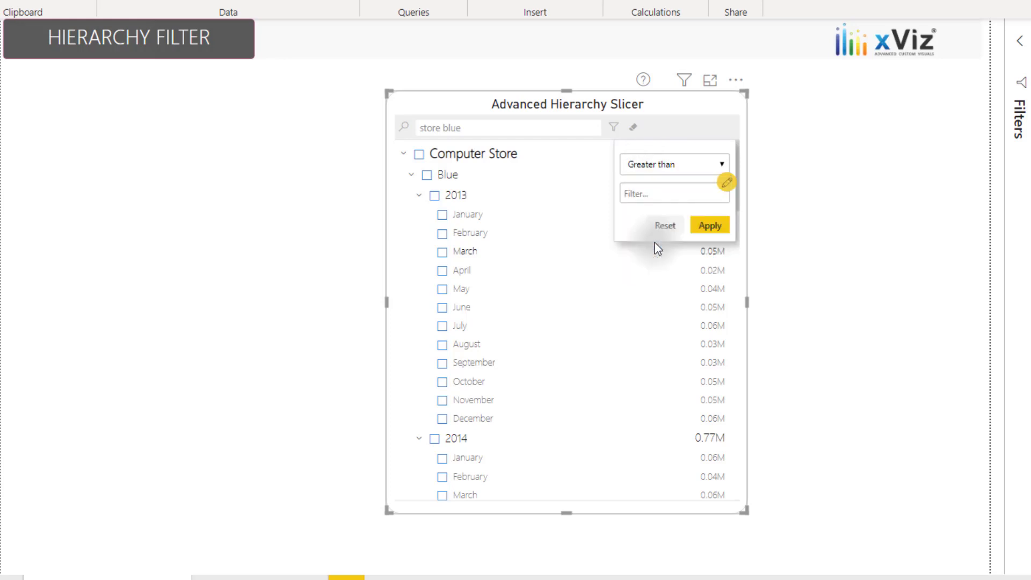
{"action": "left_click", "coordinate": [663, 194]}
{"action": "type", "text": "50000"}
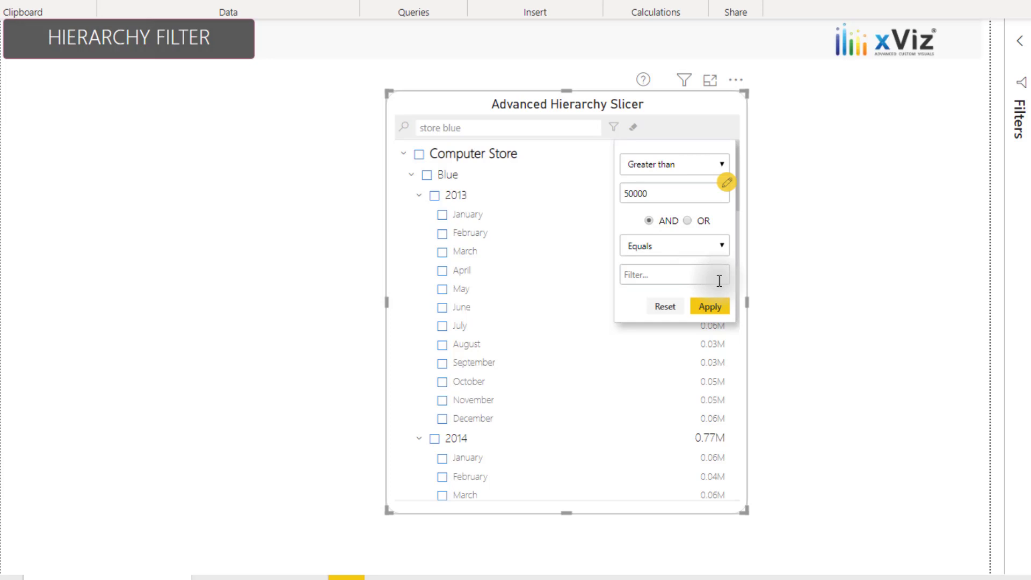
{"action": "left_click", "coordinate": [705, 307]}
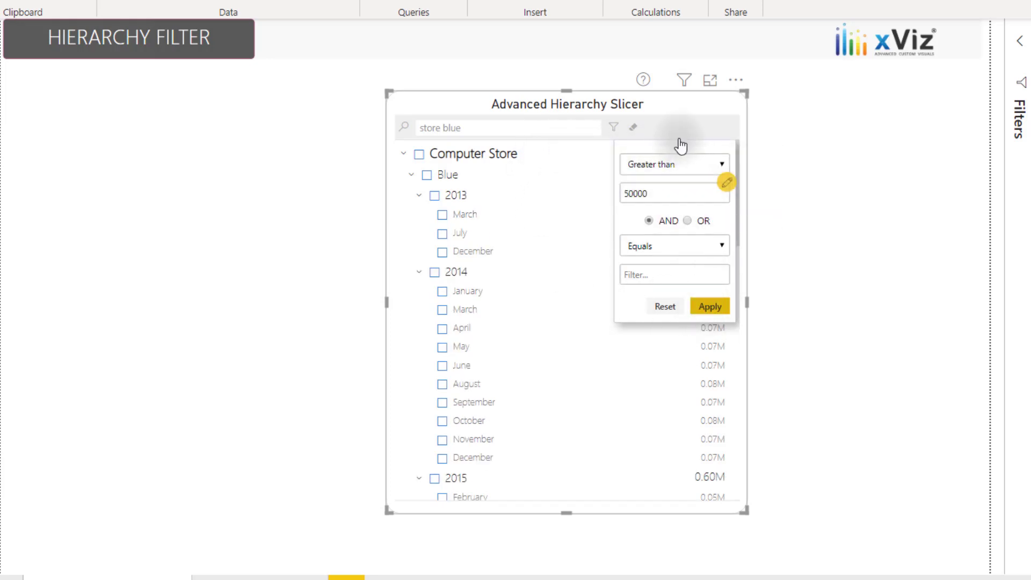
{"action": "left_click", "coordinate": [664, 306]}
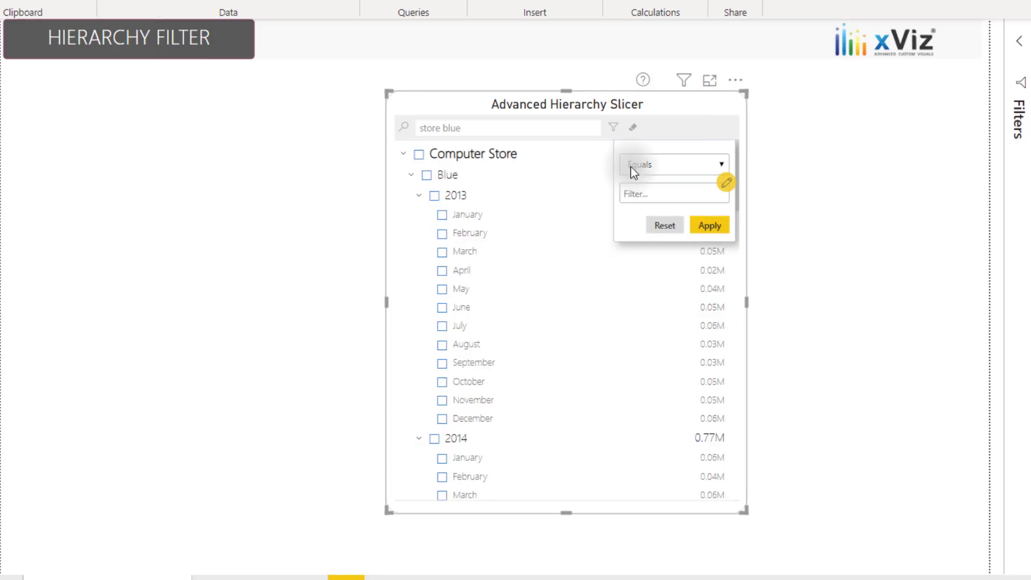
{"action": "left_click", "coordinate": [771, 286]}
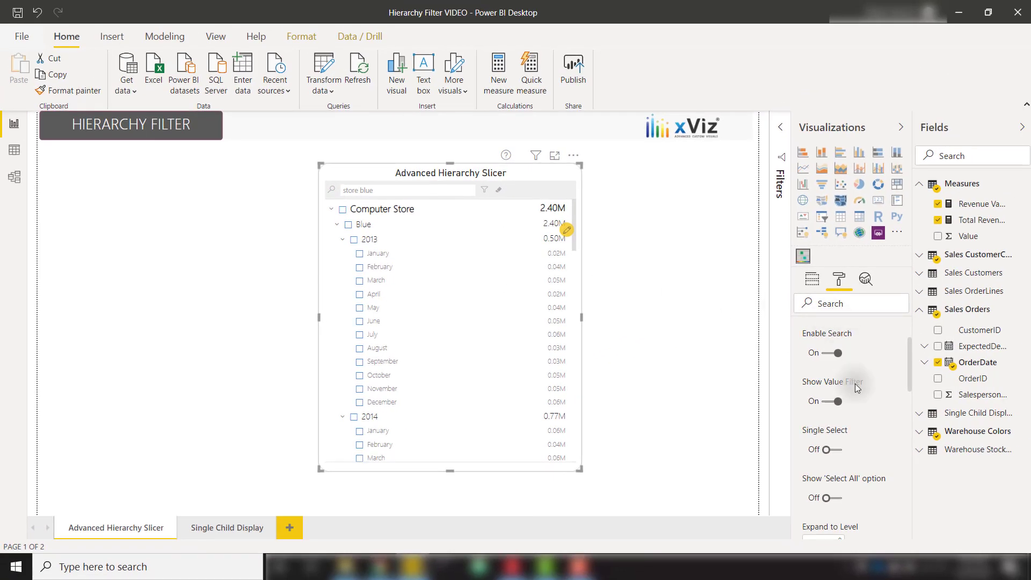
{"action": "scroll", "coordinate": [855, 383], "scroll_direction": "down", "scroll_amount": 2}
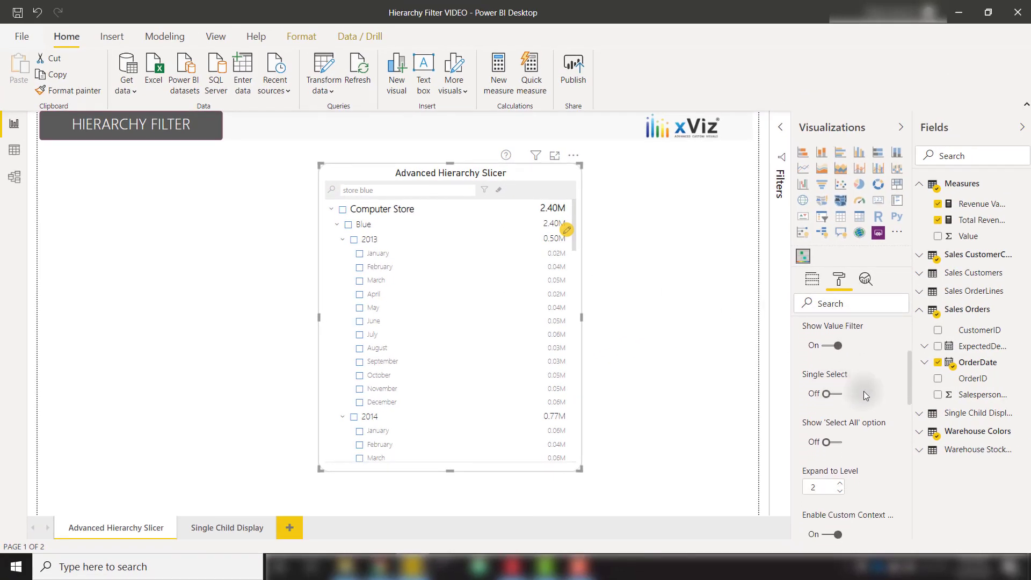
Set Expand to Level to 3 so stores, colours and years are all shown
{"action": "scroll", "coordinate": [863, 390], "scroll_direction": "down", "scroll_amount": 3}
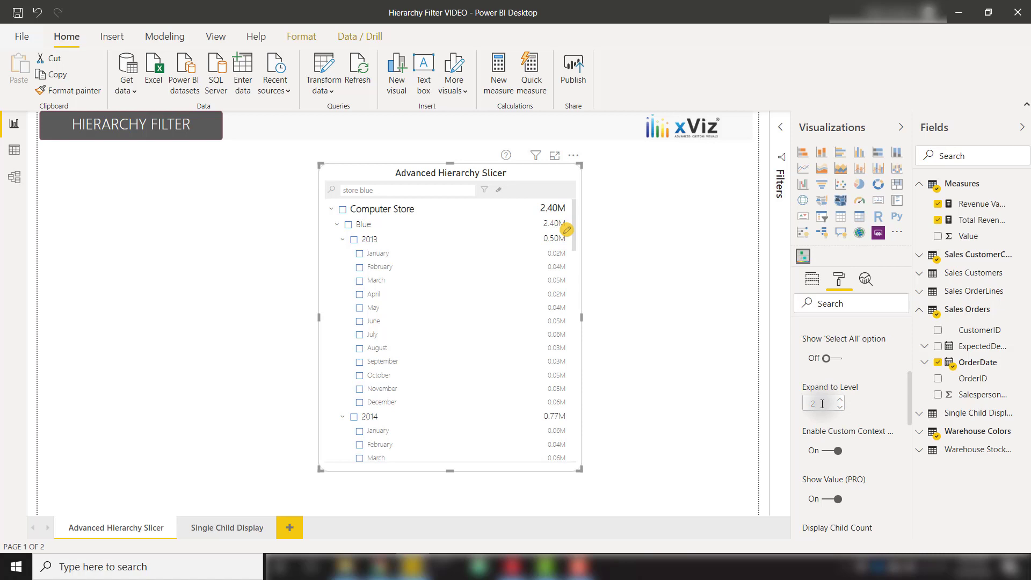
{"action": "left_click", "coordinate": [840, 400]}
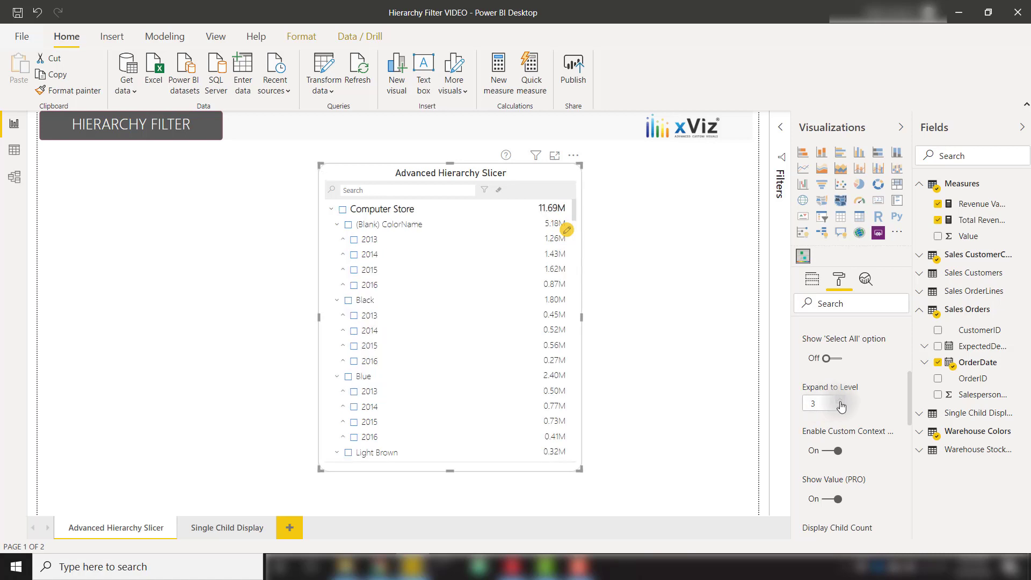
{"action": "left_click", "coordinate": [840, 401]}
{"action": "left_click", "coordinate": [841, 407]}
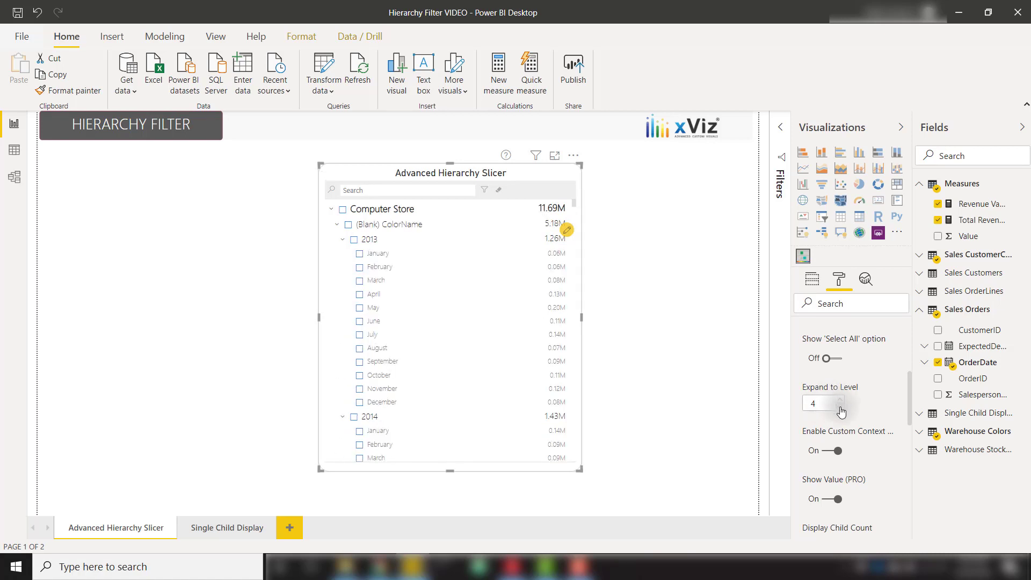
{"action": "left_click", "coordinate": [840, 409]}
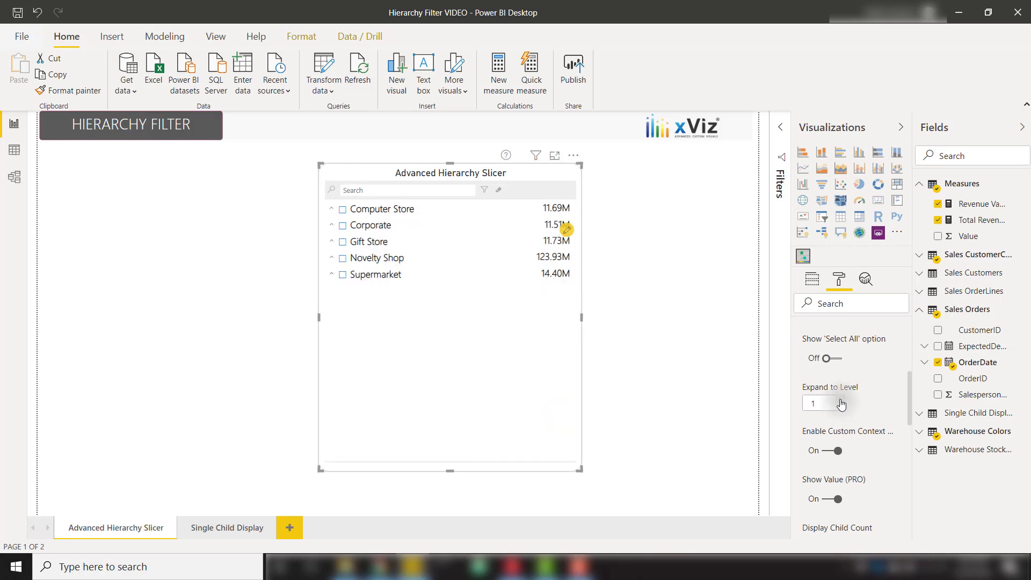
{"action": "left_click", "coordinate": [840, 401]}
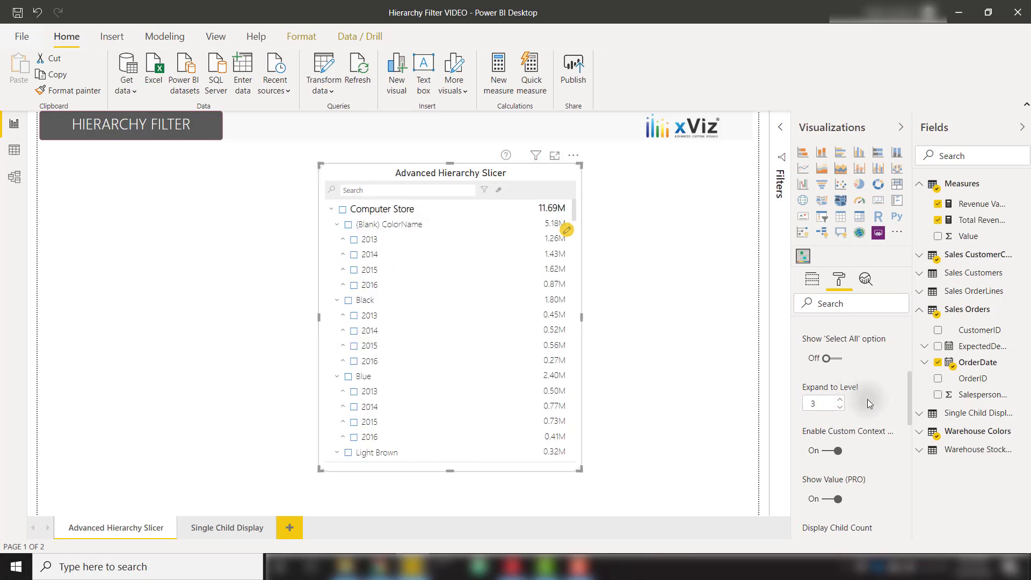
{"action": "scroll", "coordinate": [868, 398], "scroll_direction": "down", "scroll_amount": 1}
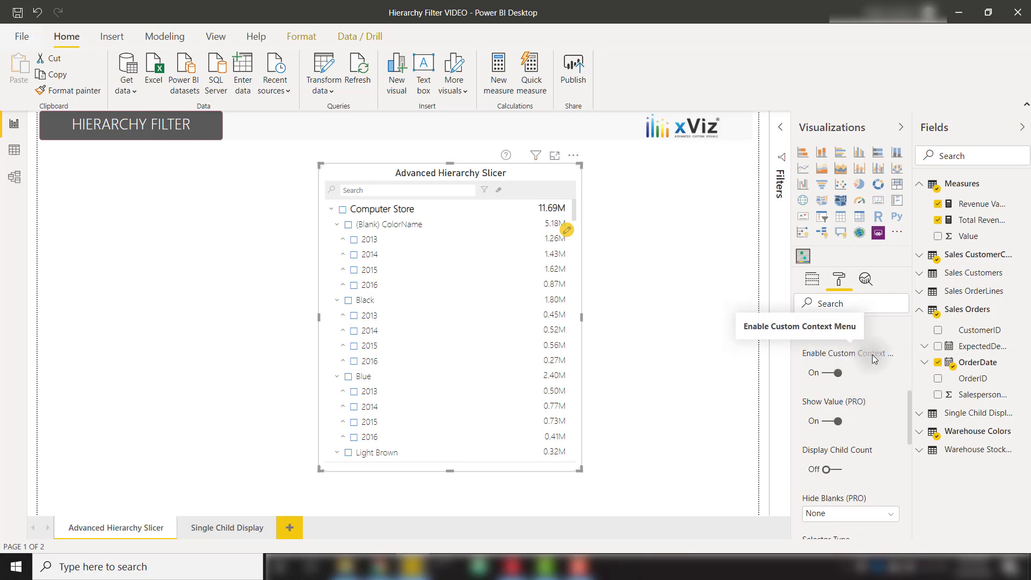
Expand all hierarchy levels down to months and turn Display Child Count on
{"action": "right_click", "coordinate": [378, 267]}
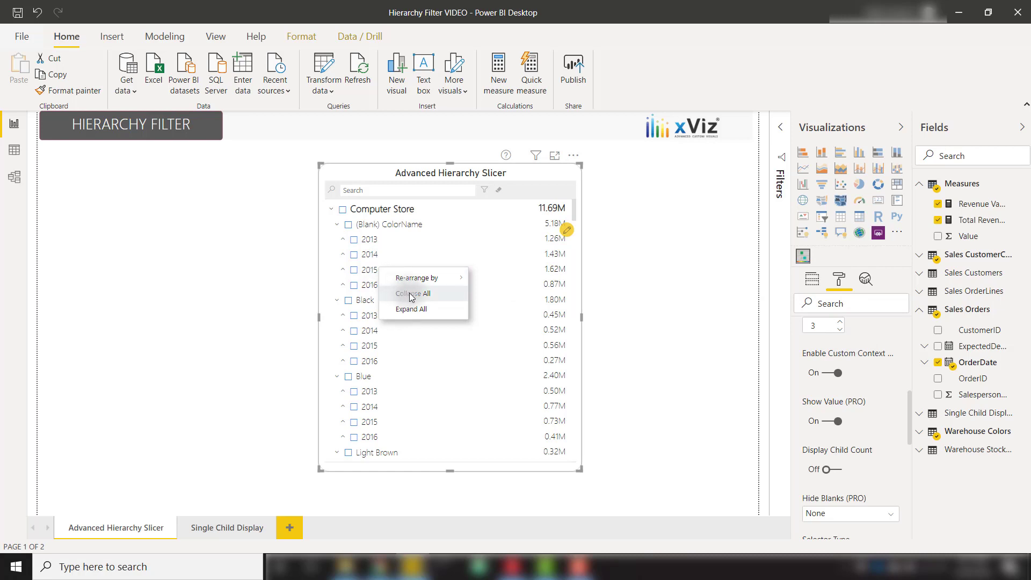
{"action": "left_click", "coordinate": [419, 308]}
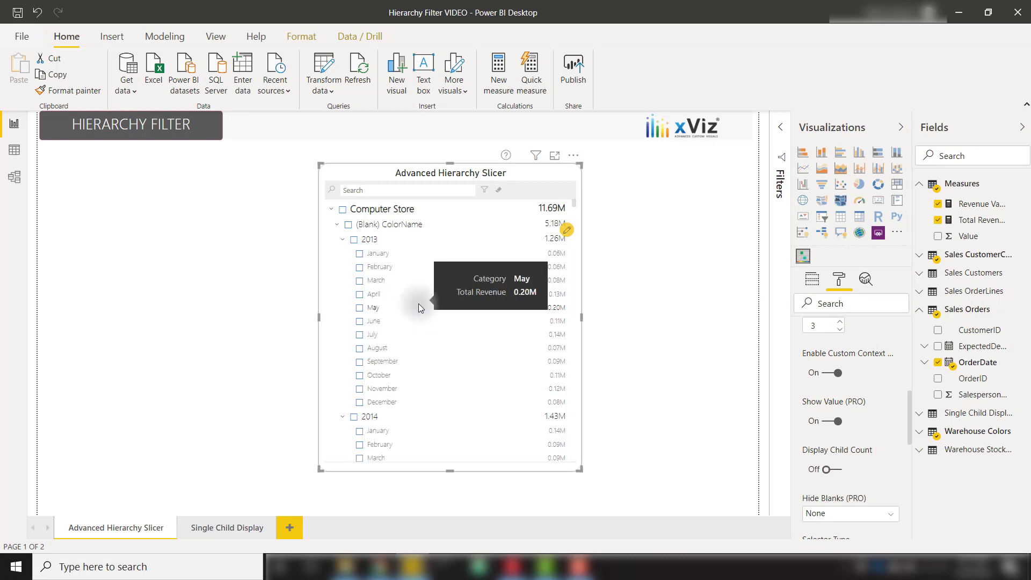
{"action": "left_click", "coordinate": [826, 411]}
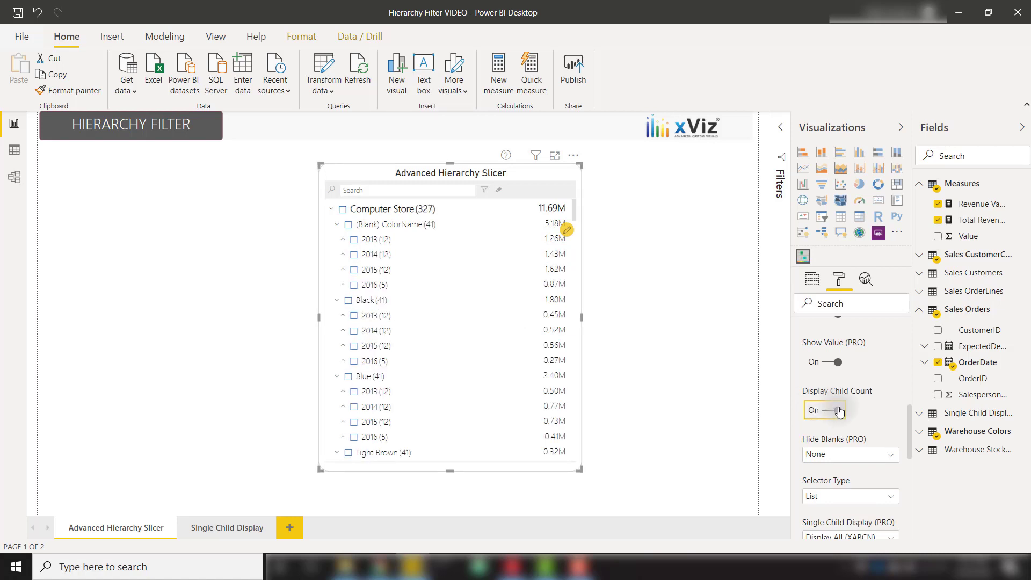
Set Hide Blanks (PRO) to Value + Category to remove the (Blank) branch
{"action": "scroll", "coordinate": [861, 405], "scroll_direction": "down", "scroll_amount": 2}
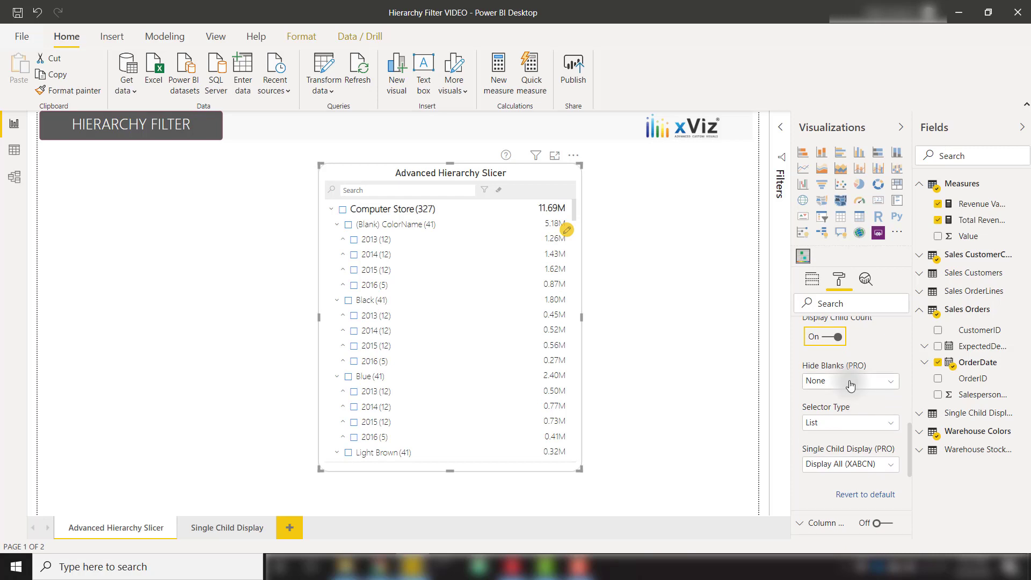
{"action": "left_click", "coordinate": [850, 382]}
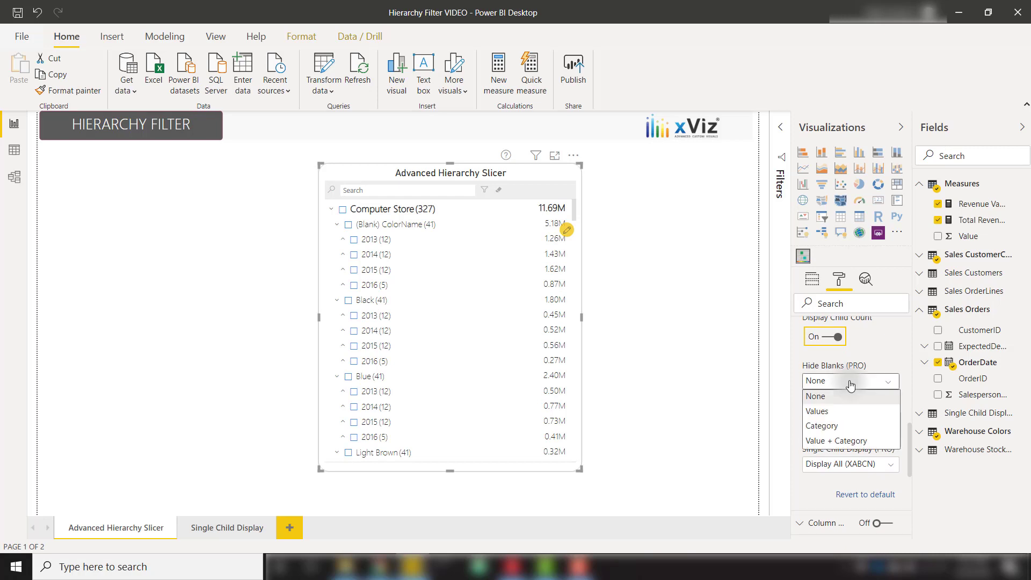
{"action": "left_click", "coordinate": [833, 441]}
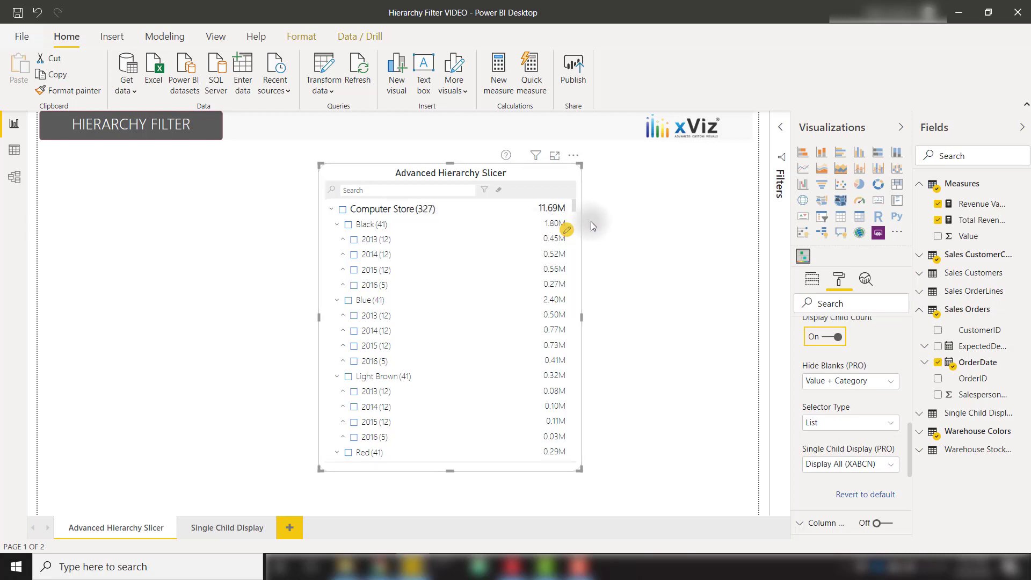
{"action": "scroll", "coordinate": [831, 395], "scroll_direction": "down", "scroll_amount": 1}
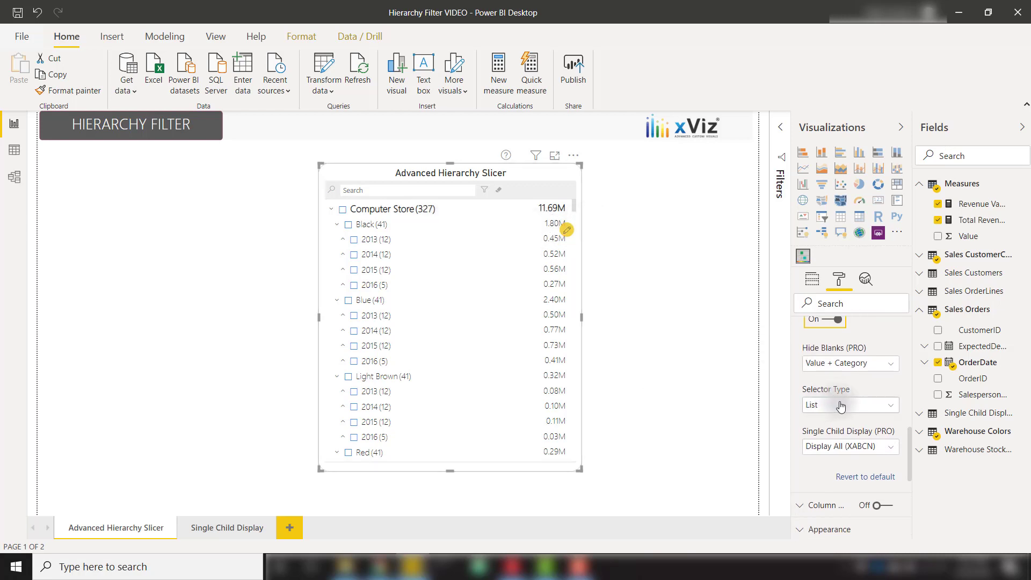
Switch the slicer to Dropdown, tick Black and Blue with all years, then return to List
{"action": "left_click", "coordinate": [840, 406]}
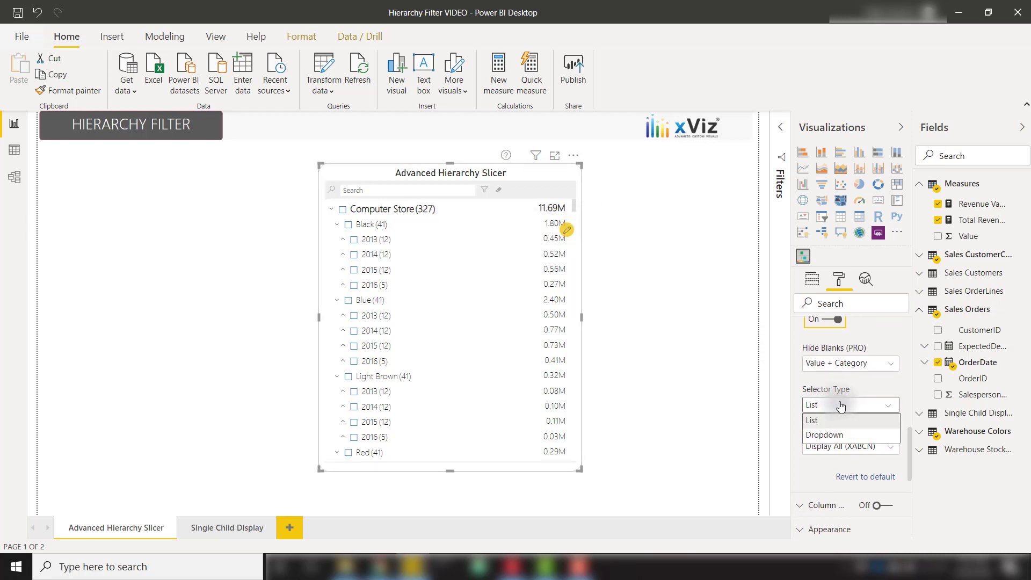
{"action": "left_click", "coordinate": [824, 436]}
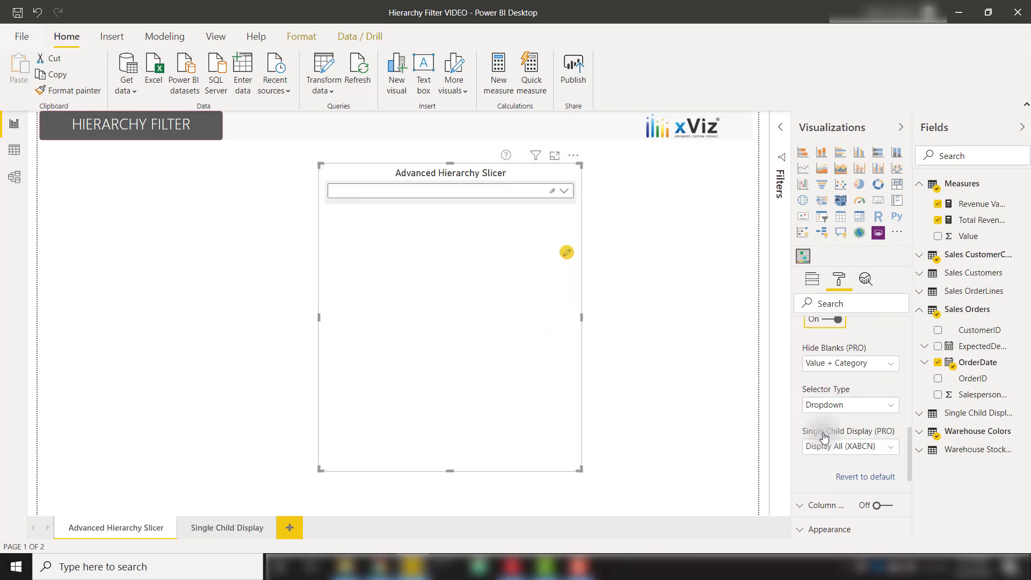
{"action": "left_click", "coordinate": [564, 193]}
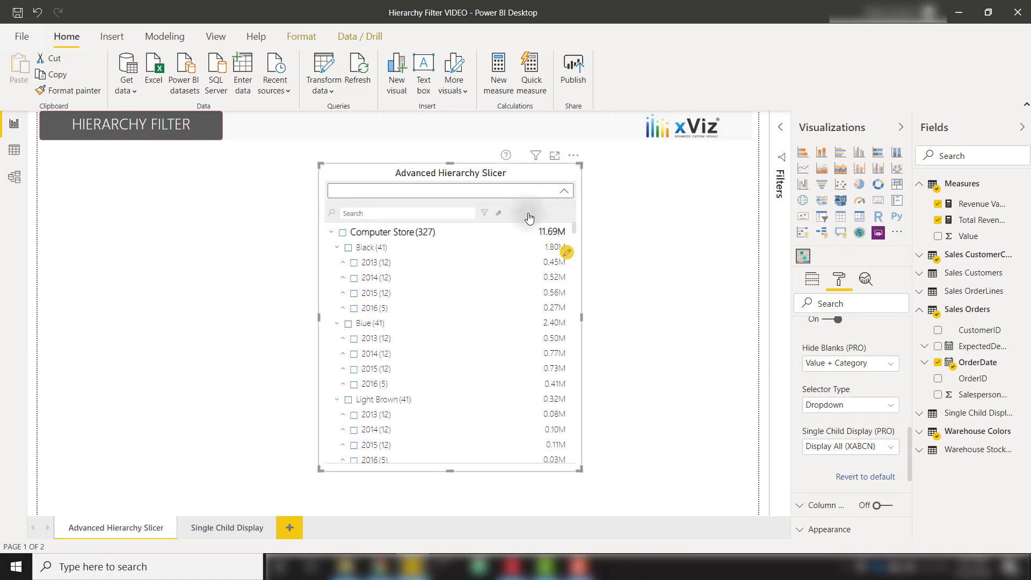
{"action": "mouse_move", "coordinate": [378, 273]}
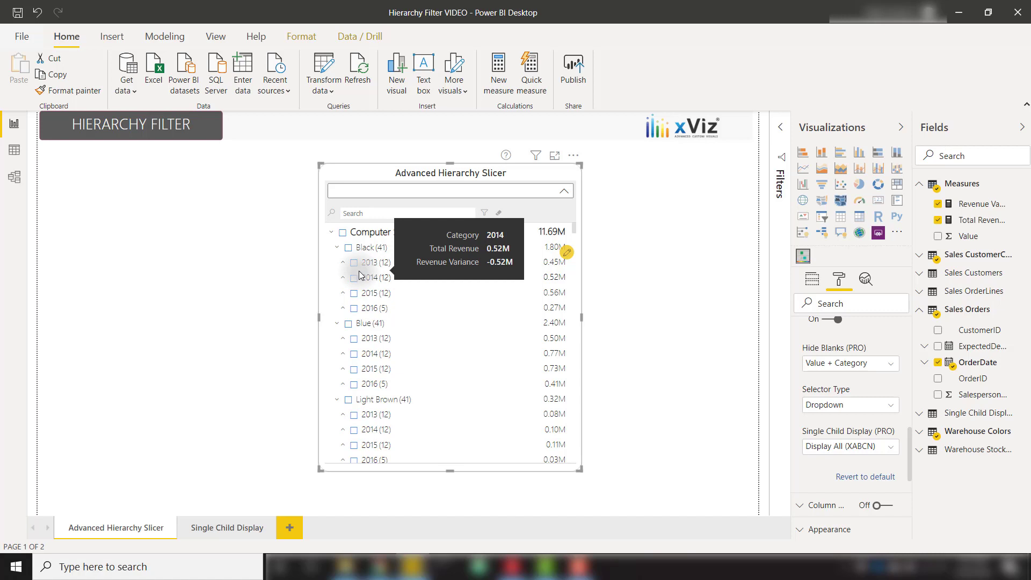
{"action": "left_click", "coordinate": [348, 248]}
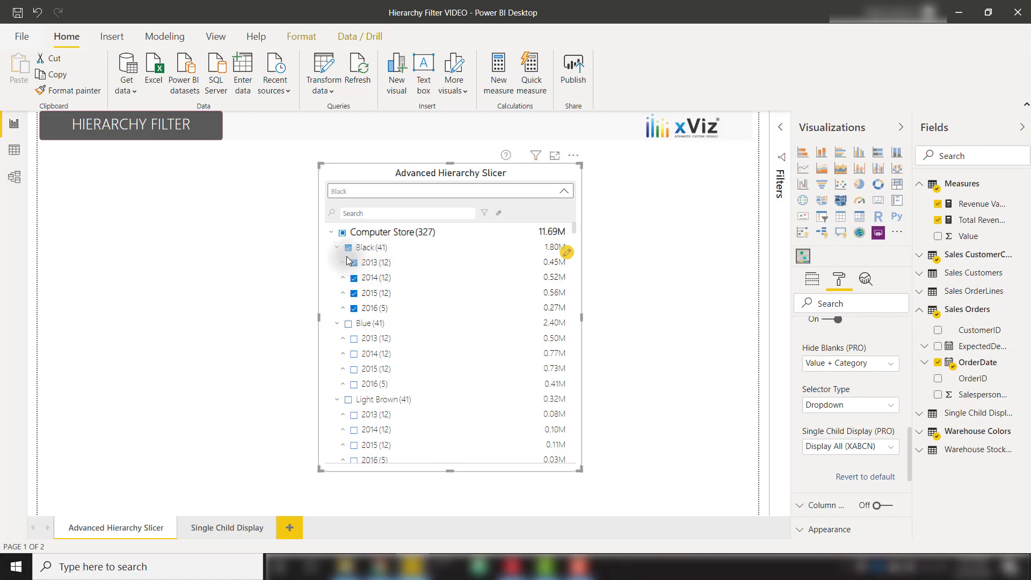
{"action": "left_click", "coordinate": [348, 323]}
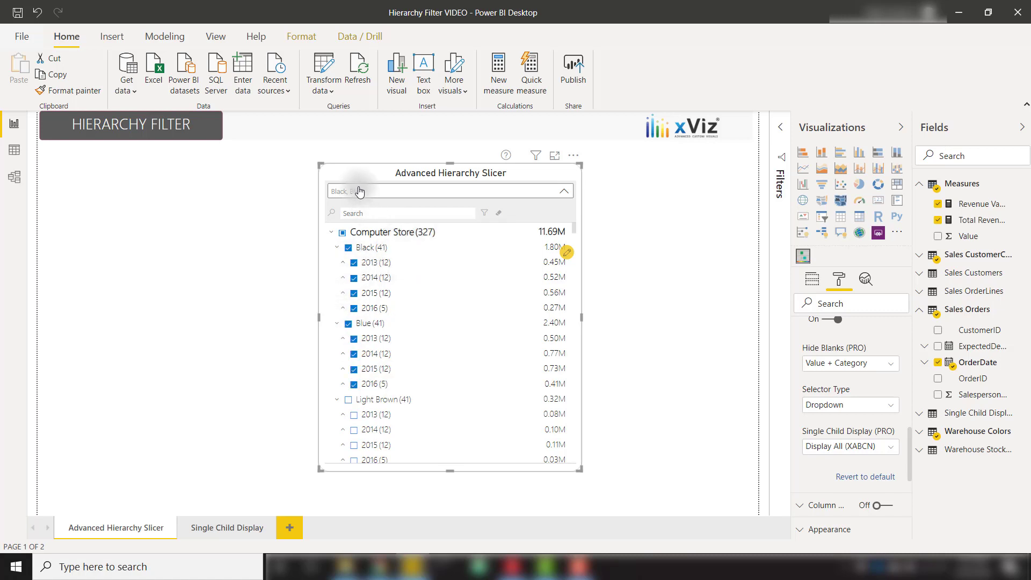
{"action": "left_click", "coordinate": [836, 410]}
{"action": "left_click", "coordinate": [821, 417]}
Collapse Filter Options, turn Column Headers on, and move the Total Revenue header leftward
{"action": "scroll", "coordinate": [838, 386], "scroll_direction": "up", "scroll_amount": 5}
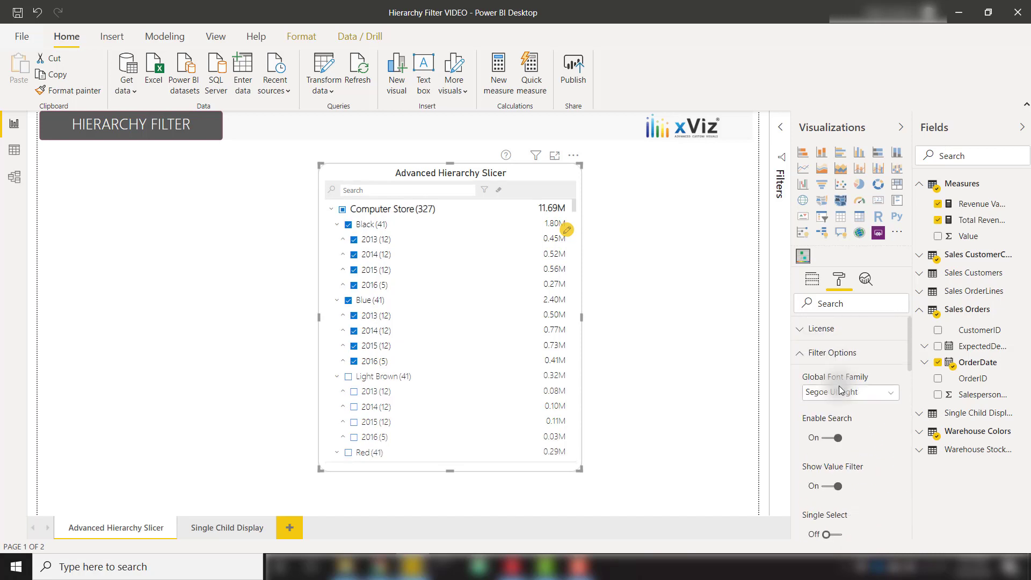
{"action": "left_click", "coordinate": [837, 353]}
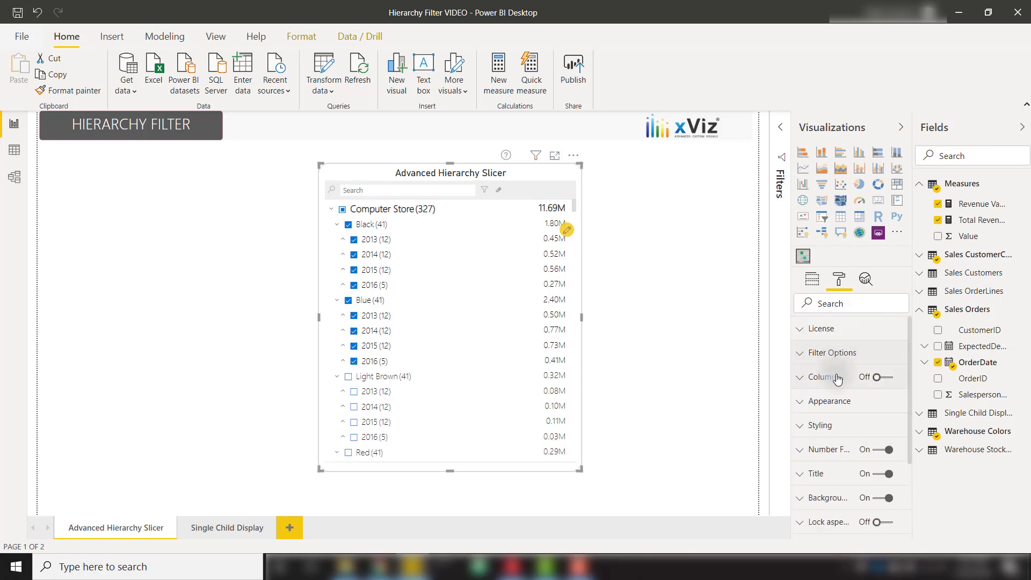
{"action": "left_click", "coordinate": [880, 377]}
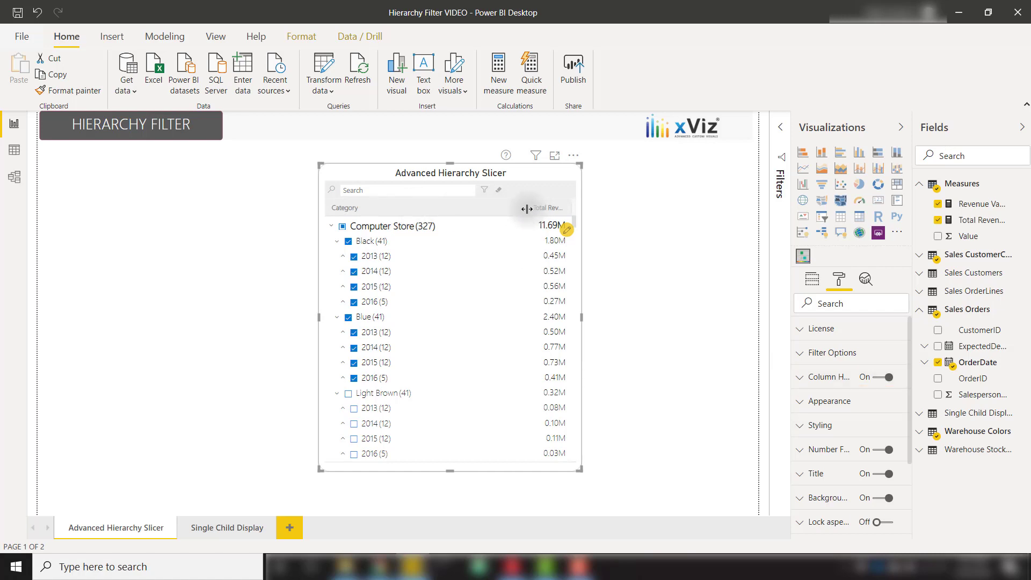
{"action": "mouse_move", "coordinate": [528, 211]}
{"action": "left_mouse_down"}
{"action": "mouse_move", "coordinate": [356, 202]}
{"action": "mouse_move", "coordinate": [545, 207]}
{"action": "left_mouse_up"}
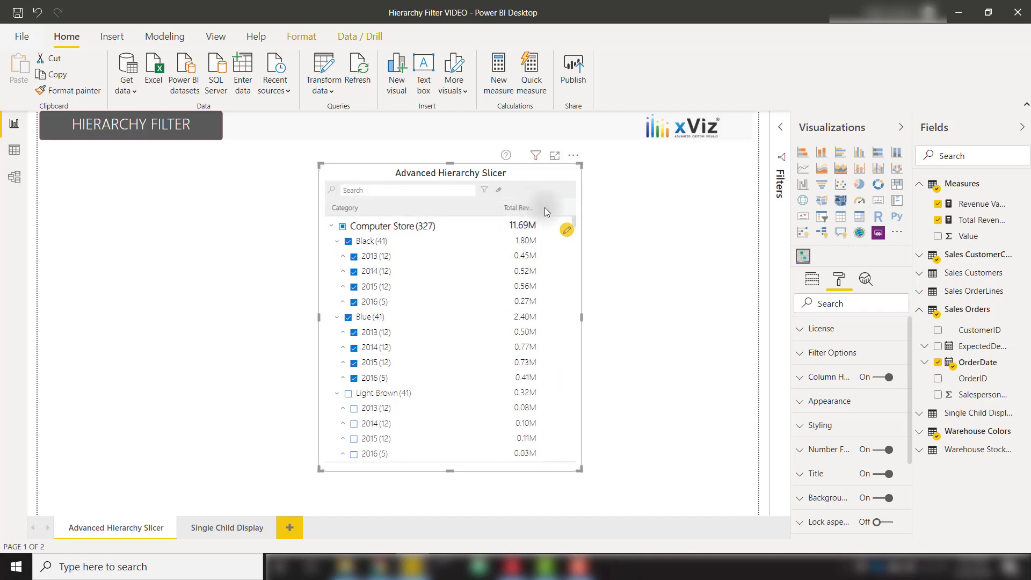
{"action": "left_click", "coordinate": [824, 376]}
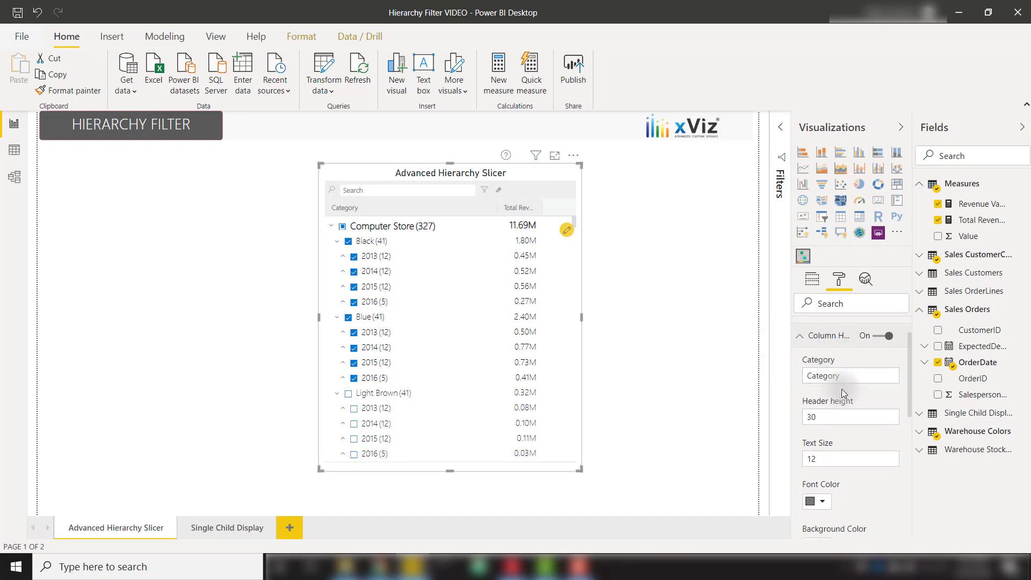
{"action": "scroll", "coordinate": [840, 388], "scroll_direction": "down", "scroll_amount": 1}
{"action": "scroll", "coordinate": [840, 392], "scroll_direction": "down", "scroll_amount": 1}
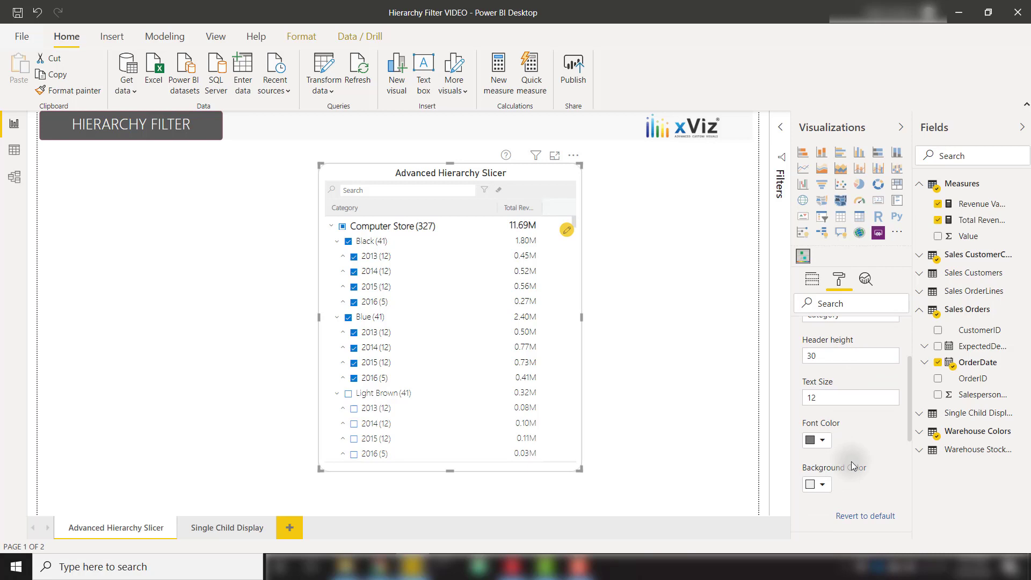
{"action": "scroll", "coordinate": [852, 462], "scroll_direction": "down", "scroll_amount": 1}
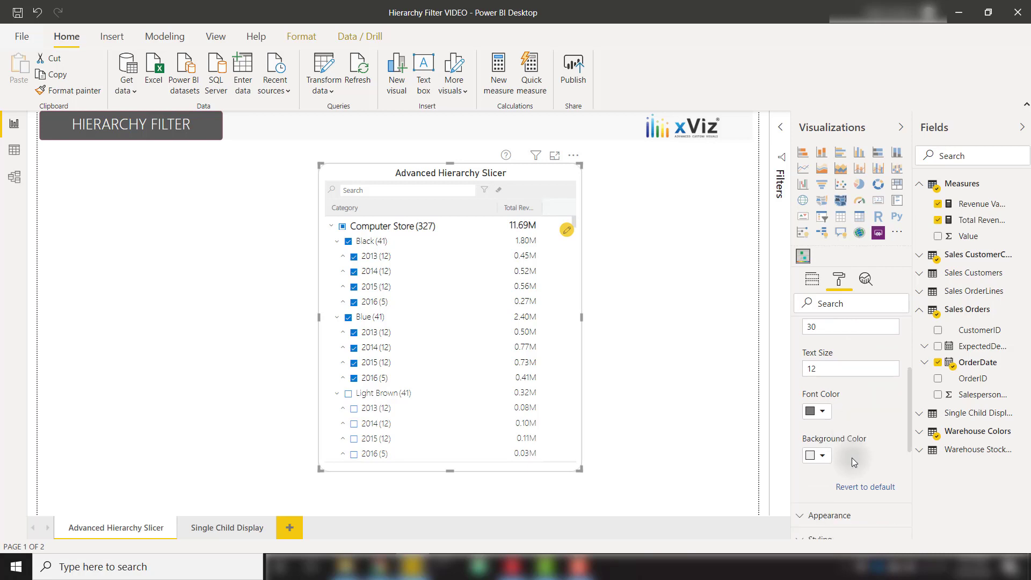
{"action": "scroll", "coordinate": [848, 429], "scroll_direction": "up", "scroll_amount": 4}
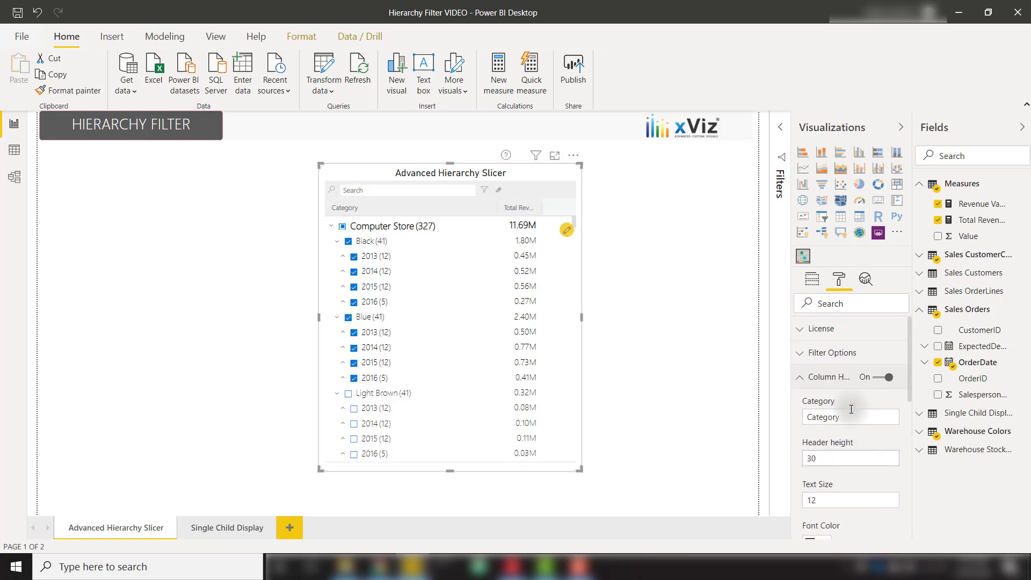
{"action": "left_click", "coordinate": [841, 378]}
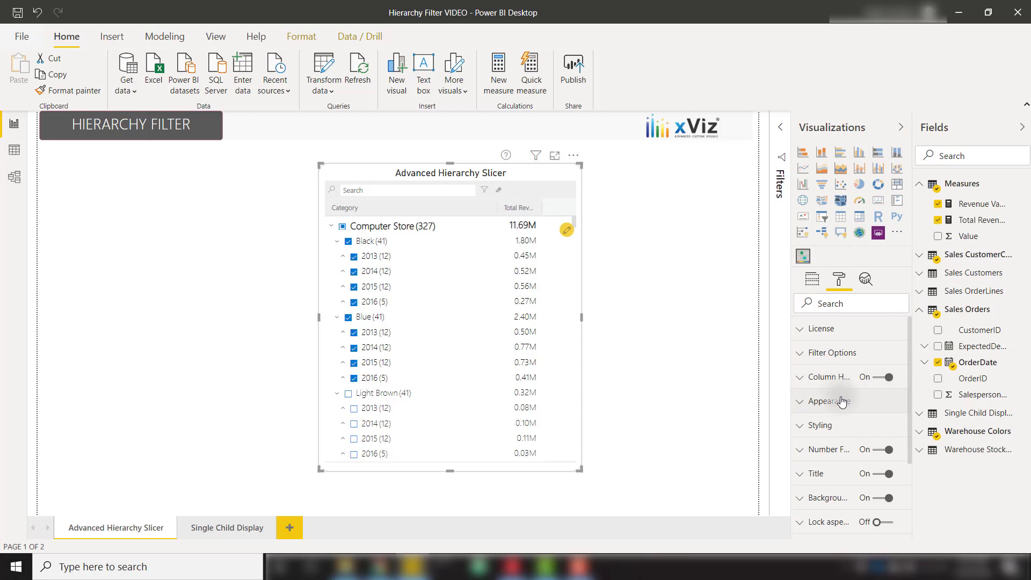
Set the Appearance Alternate Background Color to White, 10% darker grey
{"action": "left_click", "coordinate": [841, 399]}
{"action": "scroll", "coordinate": [860, 416], "scroll_direction": "down", "scroll_amount": 3}
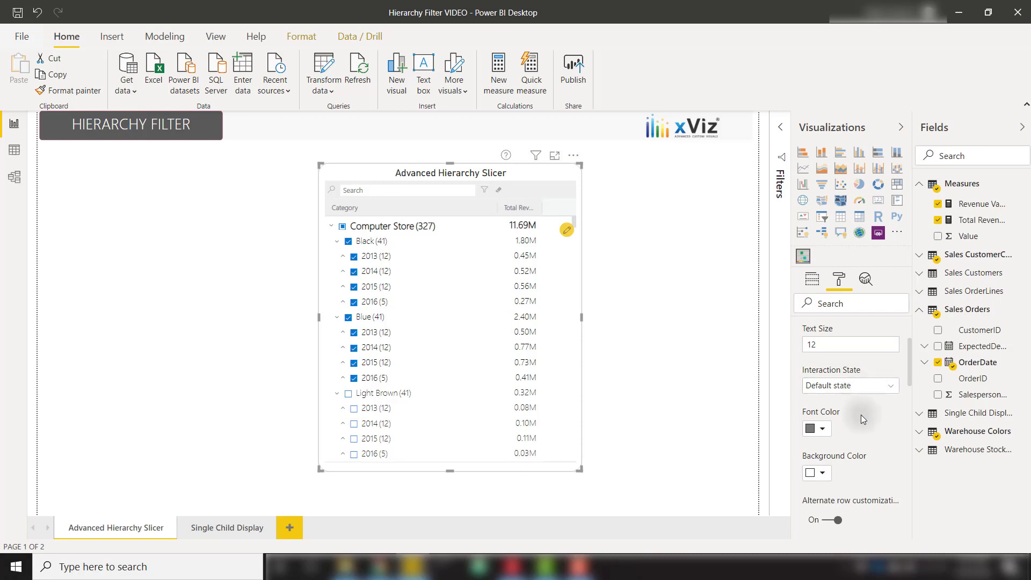
{"action": "scroll", "coordinate": [861, 415], "scroll_direction": "down", "scroll_amount": 3}
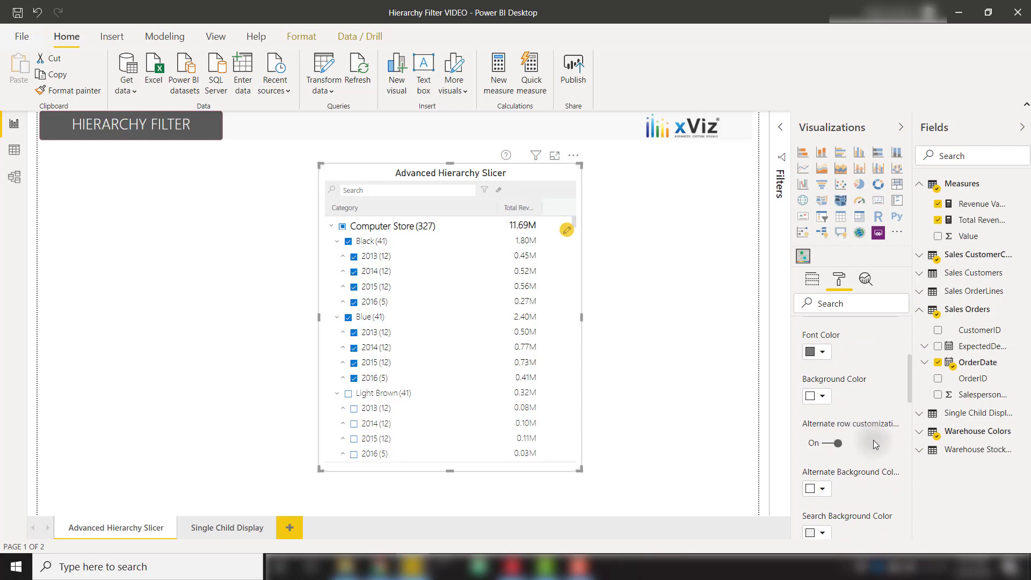
{"action": "scroll", "coordinate": [873, 443], "scroll_direction": "down", "scroll_amount": 2}
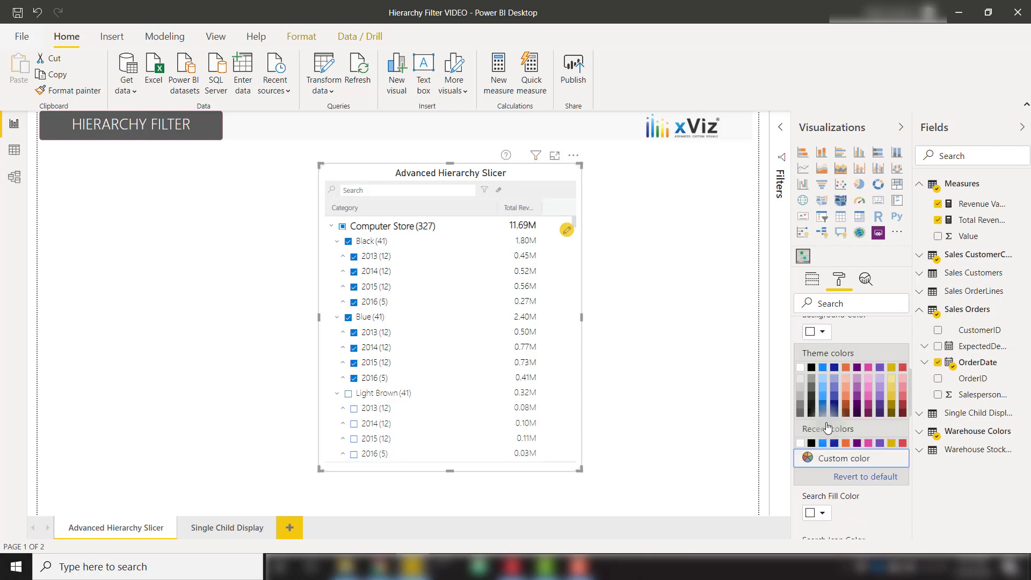
{"action": "left_click", "coordinate": [800, 379]}
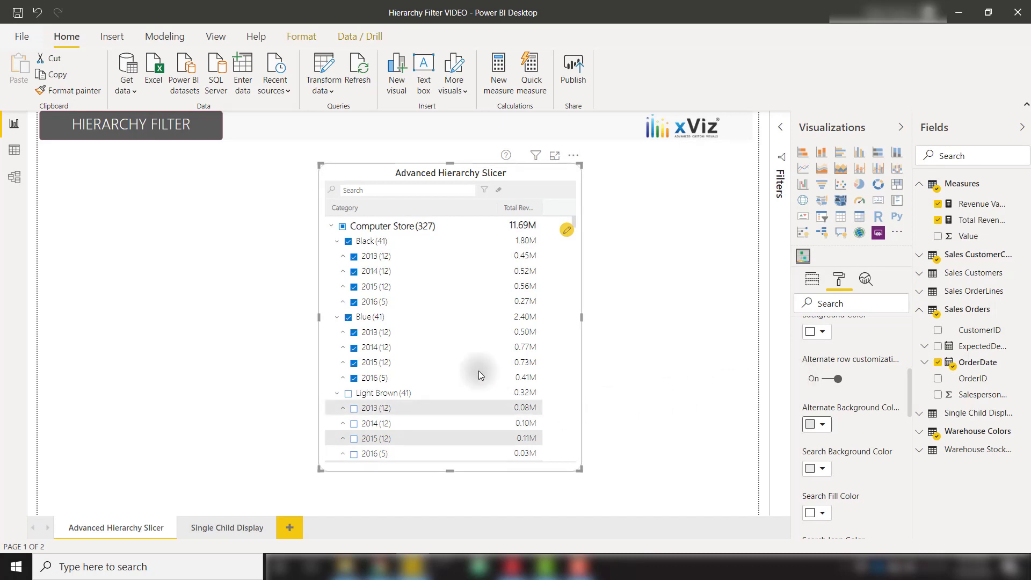
Clear all checked slicer items using the eraser icon
{"action": "scroll", "coordinate": [478, 370], "scroll_direction": "down", "scroll_amount": 2}
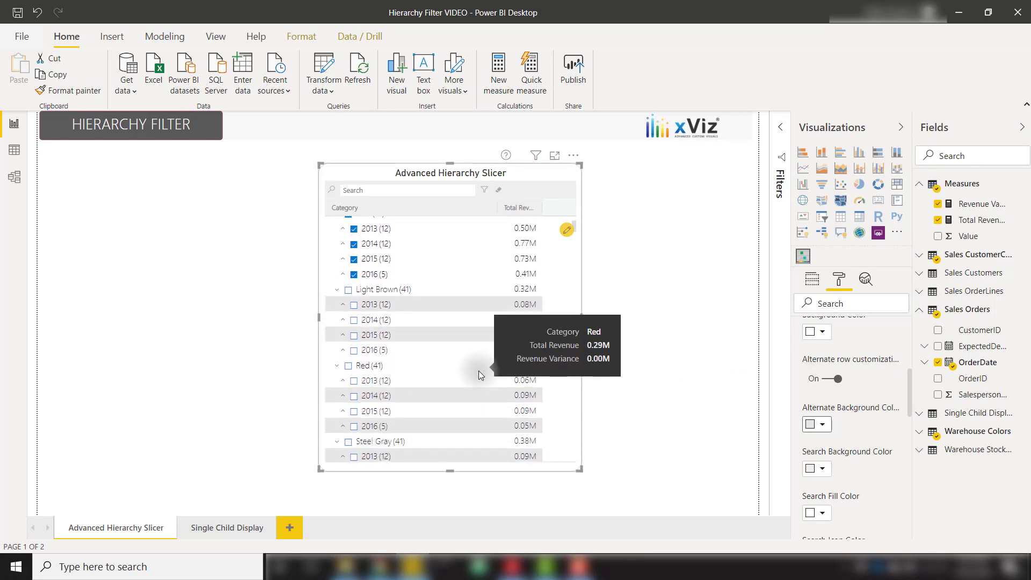
{"action": "left_click", "coordinate": [498, 191]}
{"action": "scroll", "coordinate": [465, 293], "scroll_direction": "up", "scroll_amount": 2}
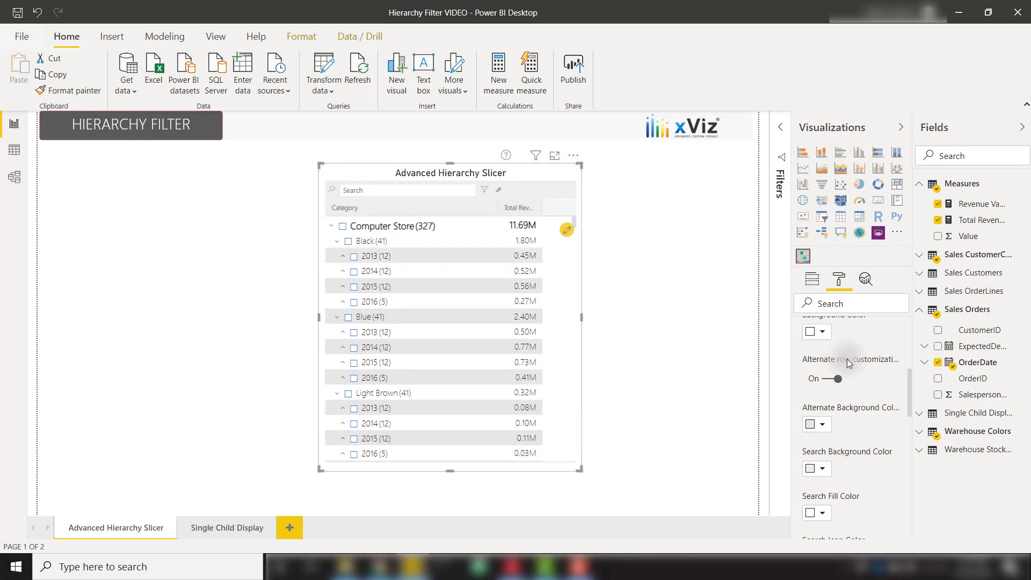
Set Interaction State to On hover with a light salmon hover background colour
{"action": "scroll", "coordinate": [848, 363], "scroll_direction": "up", "scroll_amount": 1}
{"action": "scroll", "coordinate": [846, 358], "scroll_direction": "up", "scroll_amount": 2}
{"action": "left_click", "coordinate": [846, 400]}
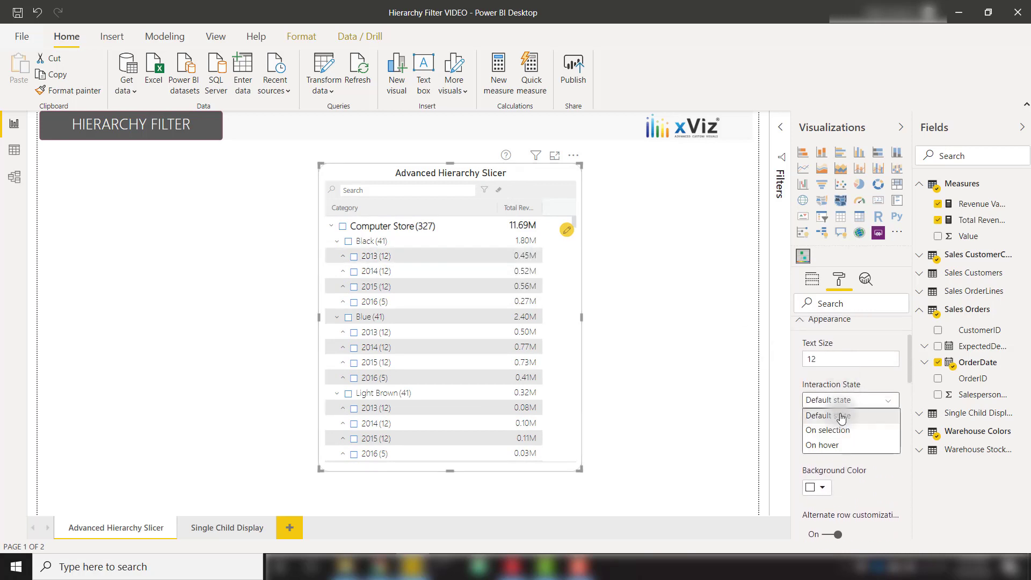
{"action": "left_click", "coordinate": [841, 445]}
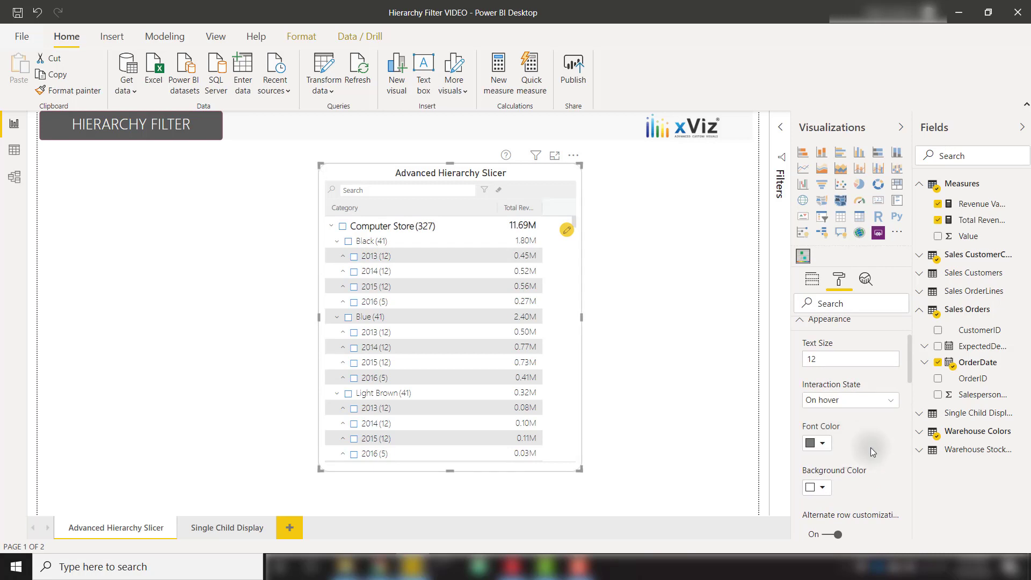
{"action": "scroll", "coordinate": [870, 446], "scroll_direction": "down", "scroll_amount": 1}
{"action": "scroll", "coordinate": [870, 447], "scroll_direction": "down", "scroll_amount": 1}
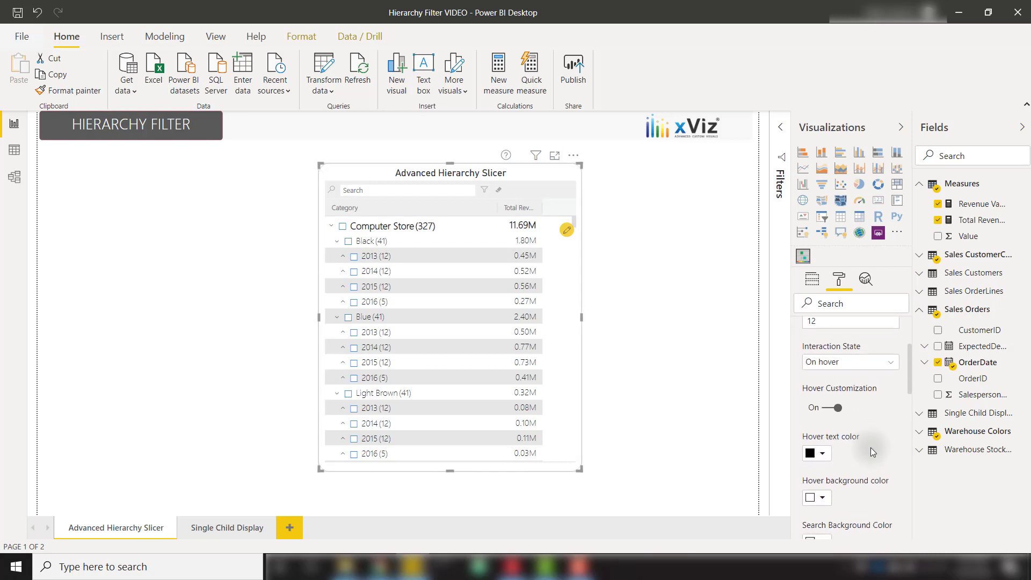
{"action": "scroll", "coordinate": [871, 446], "scroll_direction": "down", "scroll_amount": 1}
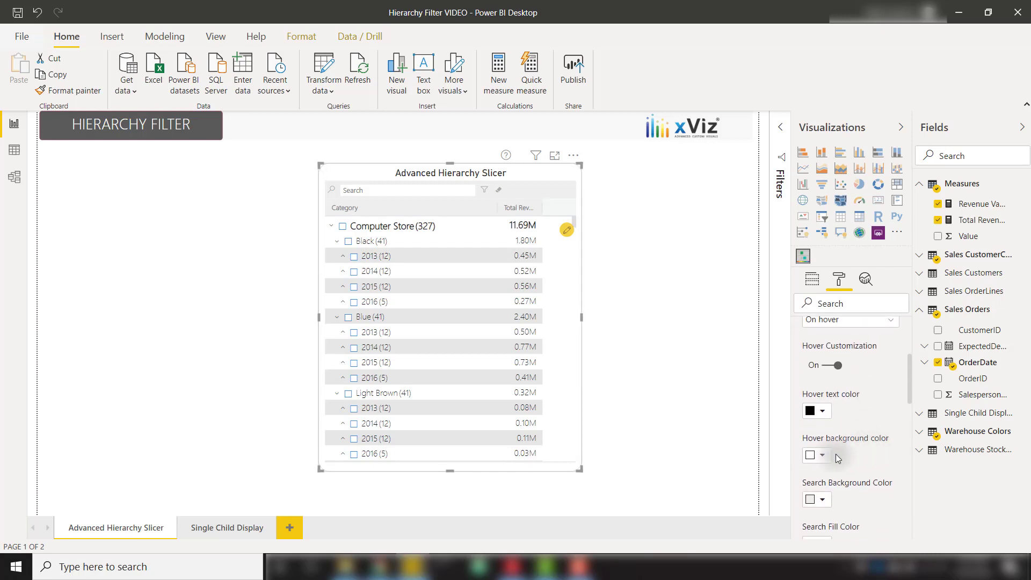
{"action": "left_click", "coordinate": [823, 456]}
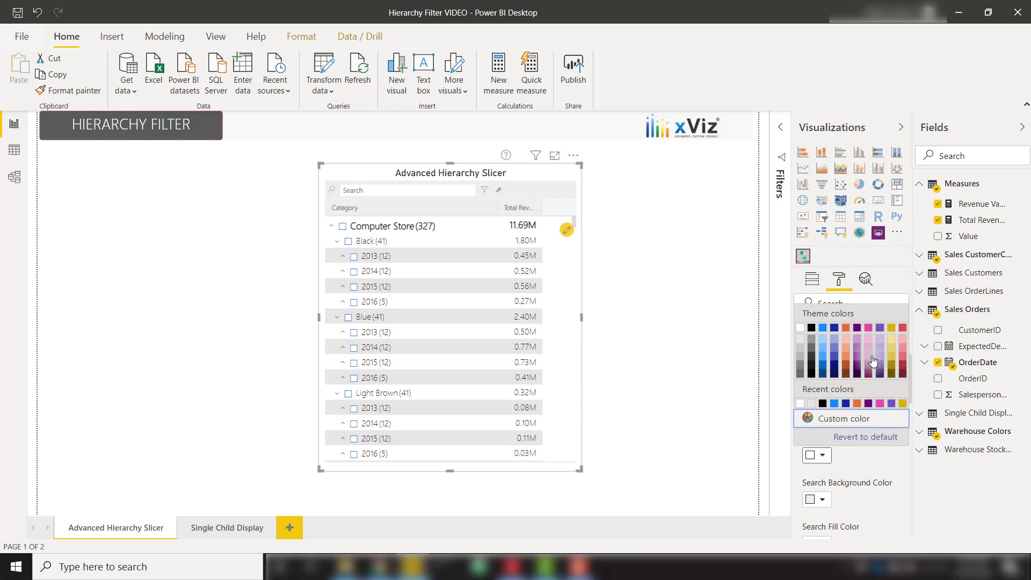
{"action": "left_click", "coordinate": [847, 342]}
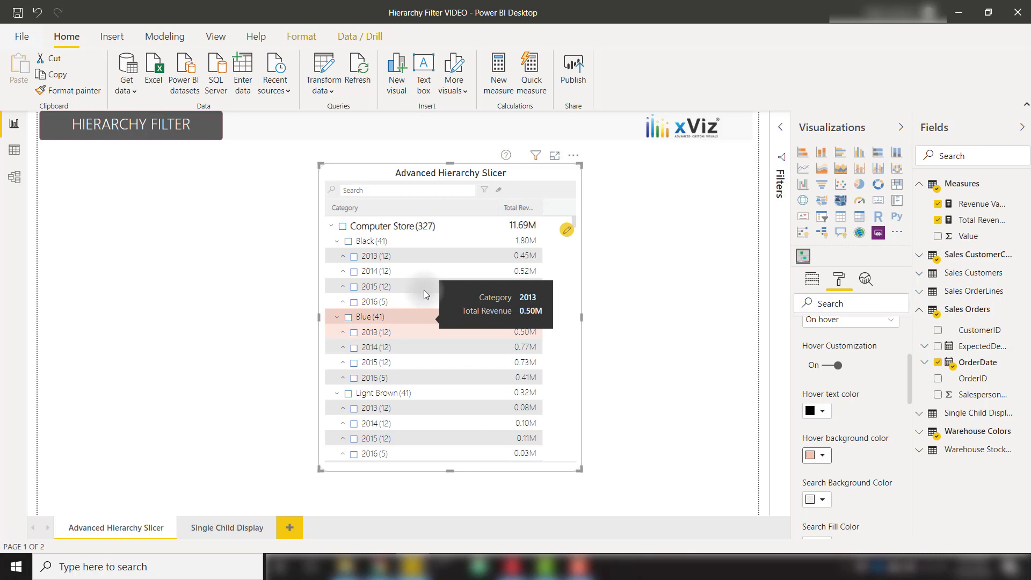
Set Interaction State to On selection with a light blue selected background colour
{"action": "left_click", "coordinate": [863, 321]}
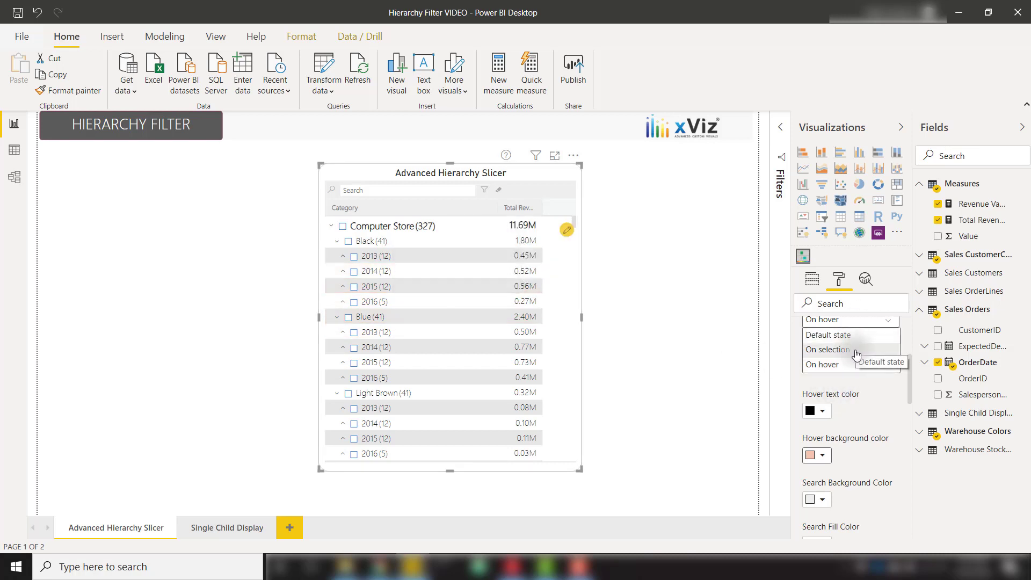
{"action": "left_click", "coordinate": [843, 348]}
{"action": "scroll", "coordinate": [843, 395], "scroll_direction": "down", "scroll_amount": 2}
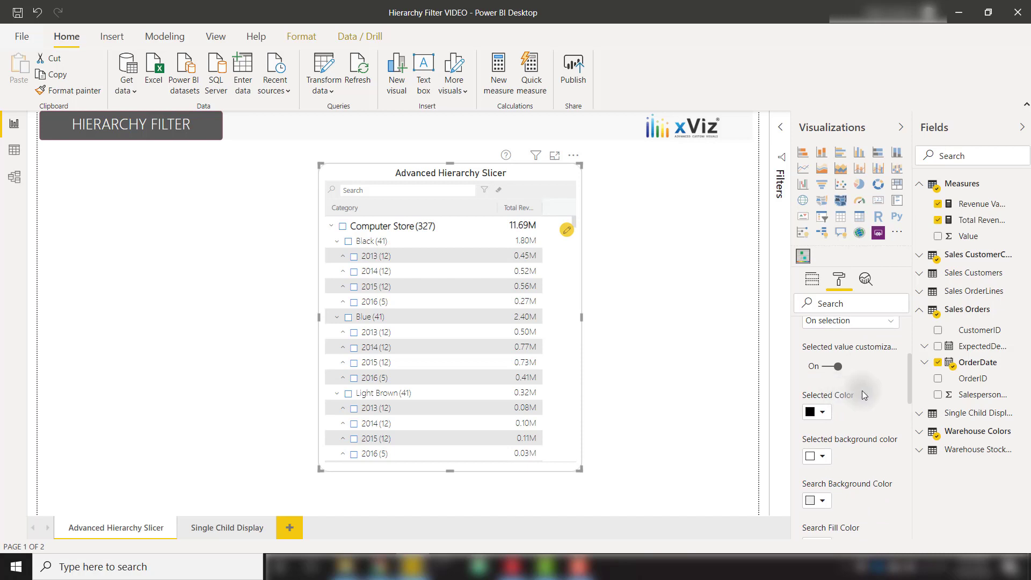
{"action": "left_click", "coordinate": [825, 398]}
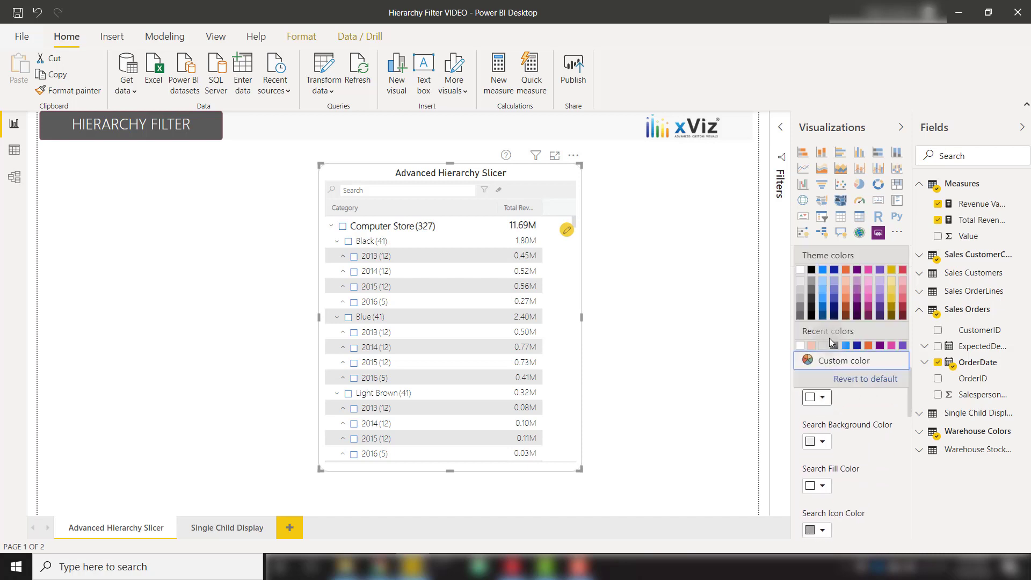
{"action": "left_click", "coordinate": [823, 282]}
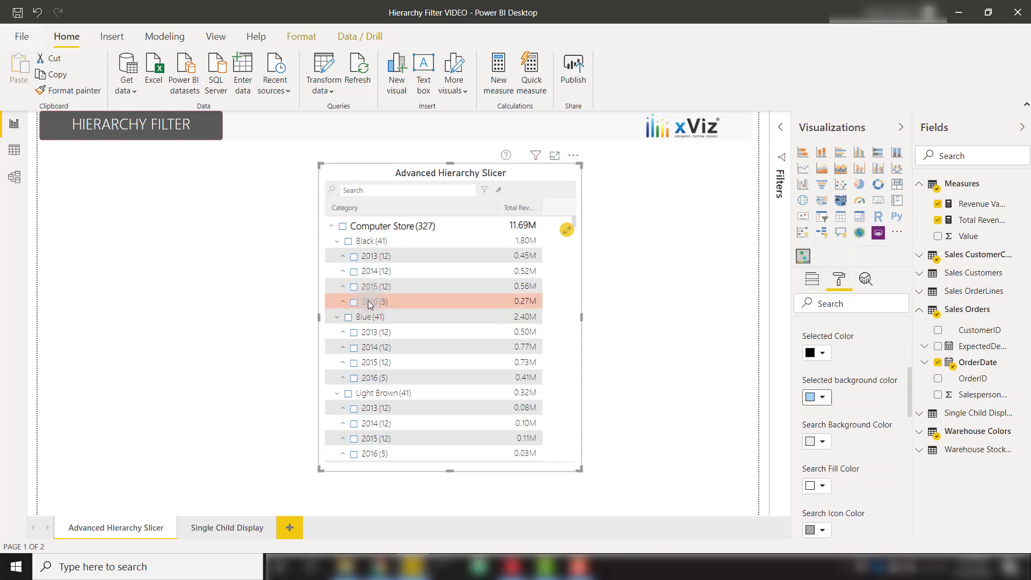
Check Black > 2016 and Blue > 2014 in the slicer
{"action": "left_click", "coordinate": [353, 302]}
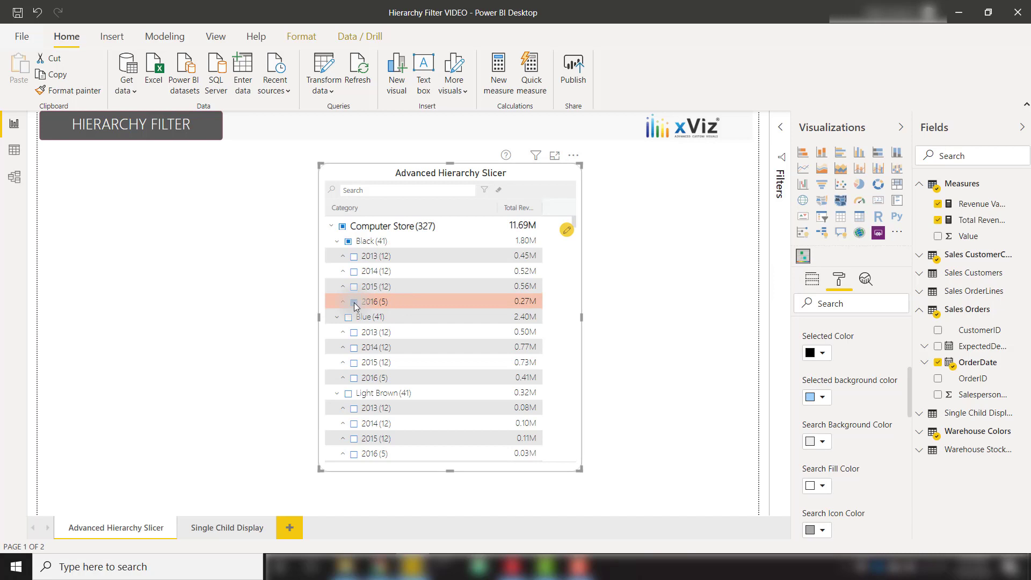
{"action": "left_click", "coordinate": [354, 348]}
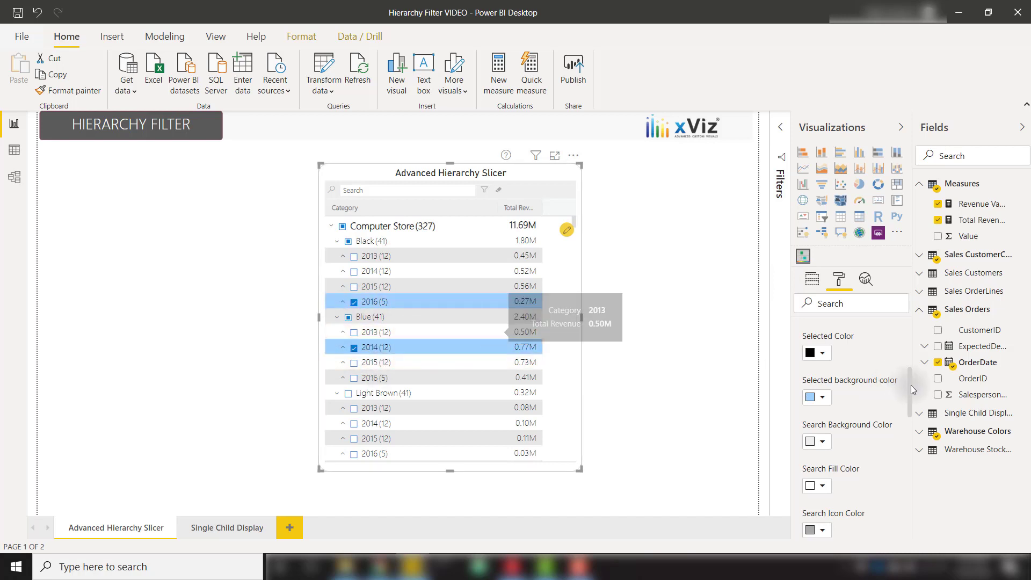
{"action": "scroll", "coordinate": [868, 396], "scroll_direction": "up", "scroll_amount": 2}
In Default state, set Checkbox color to red and Checkbox Background color to light pink
{"action": "left_click", "coordinate": [851, 356]}
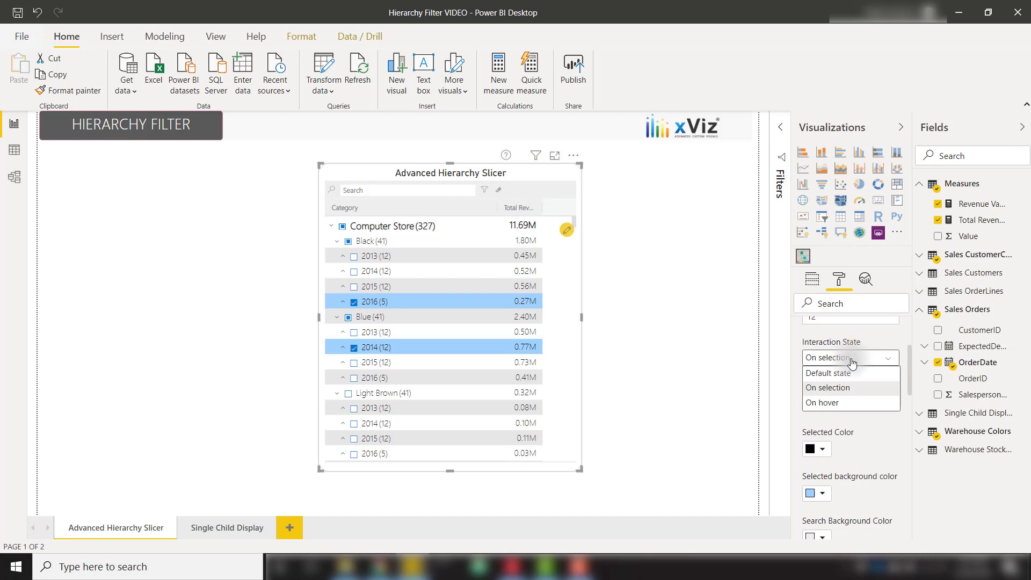
{"action": "left_click", "coordinate": [848, 375]}
{"action": "scroll", "coordinate": [856, 434], "scroll_direction": "down", "scroll_amount": 3}
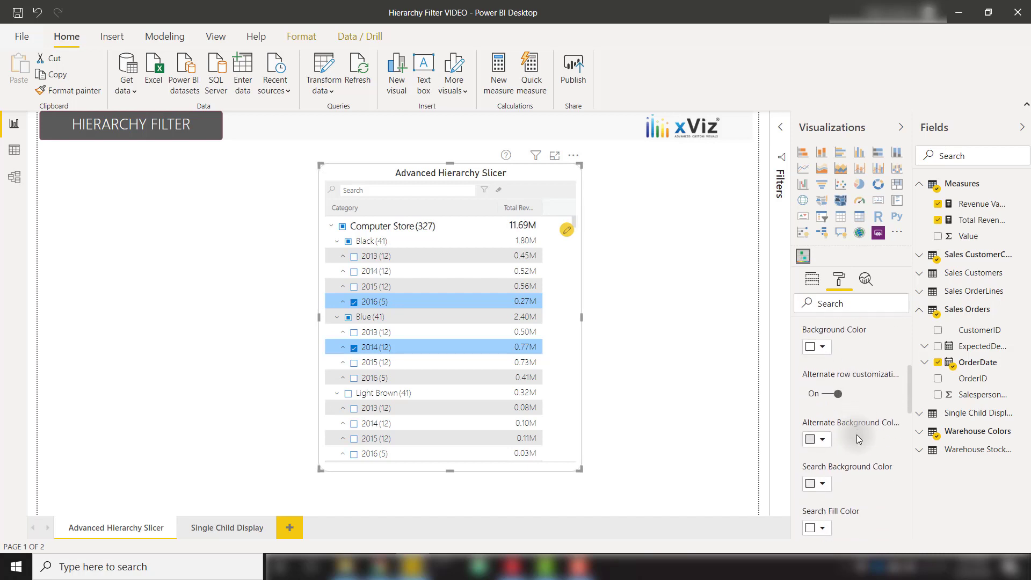
{"action": "scroll", "coordinate": [866, 408], "scroll_direction": "down", "scroll_amount": 5}
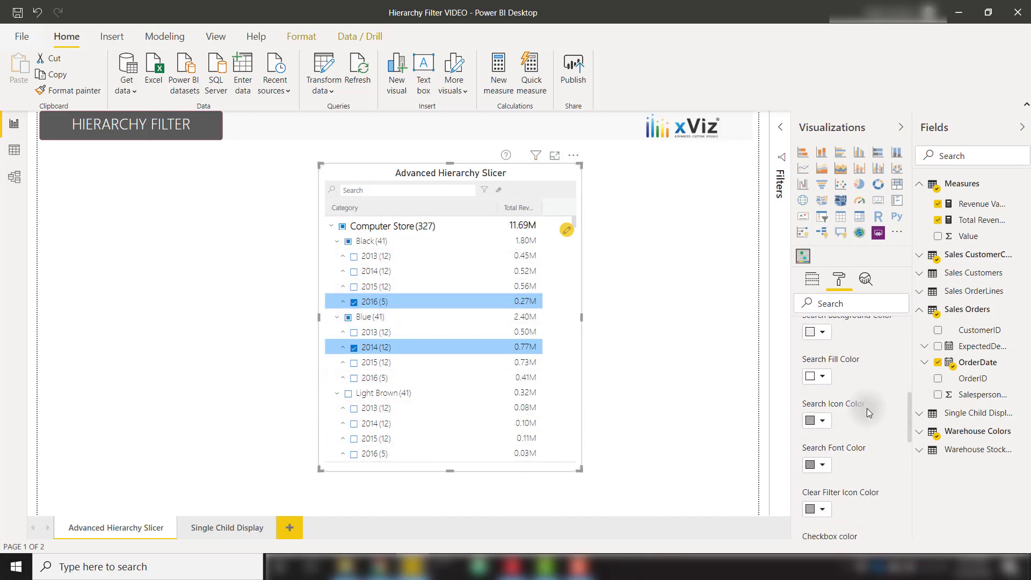
{"action": "scroll", "coordinate": [868, 412], "scroll_direction": "down", "scroll_amount": 1}
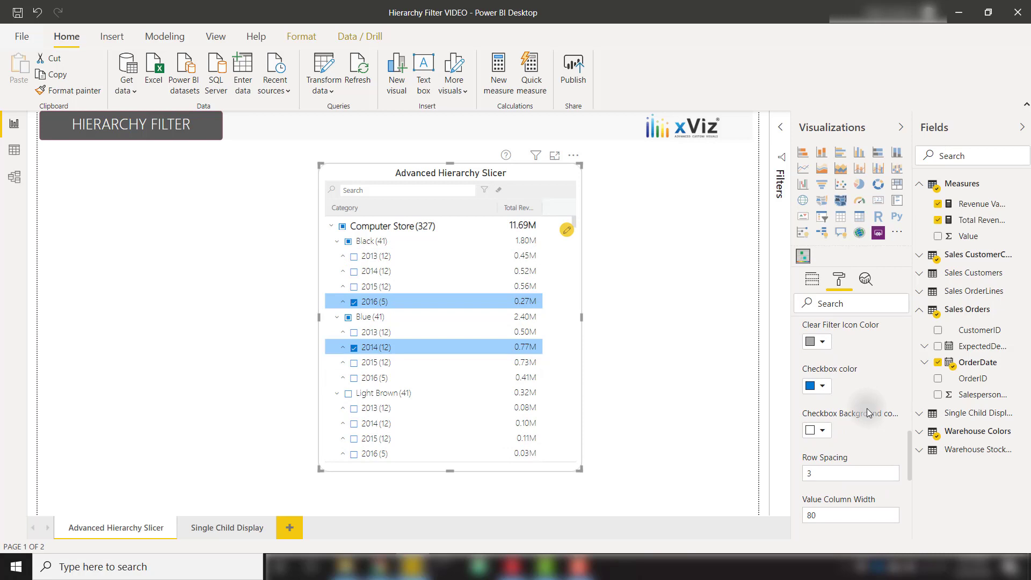
{"action": "left_click", "coordinate": [825, 391]}
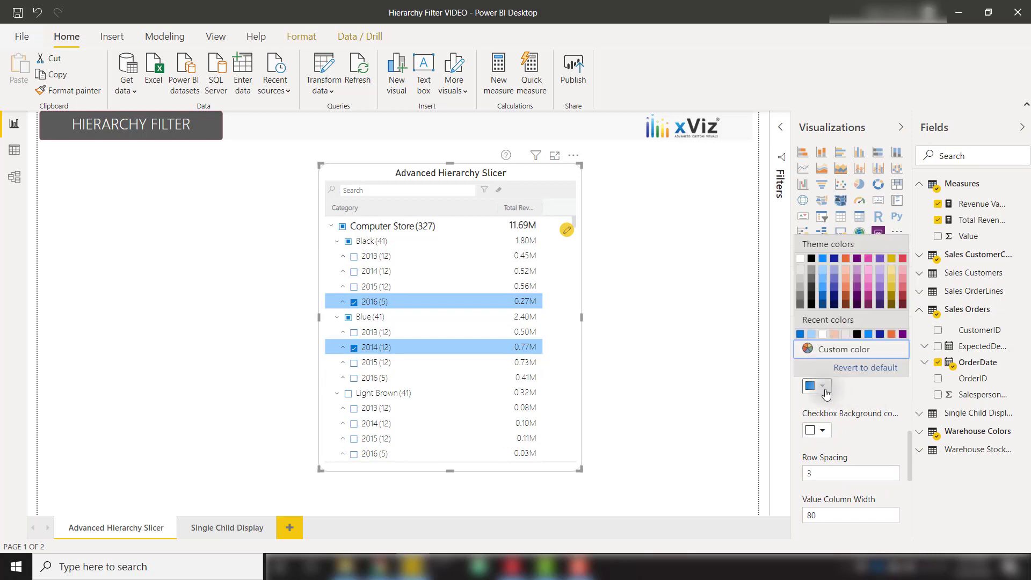
{"action": "left_click", "coordinate": [903, 258]}
{"action": "left_click", "coordinate": [820, 430]}
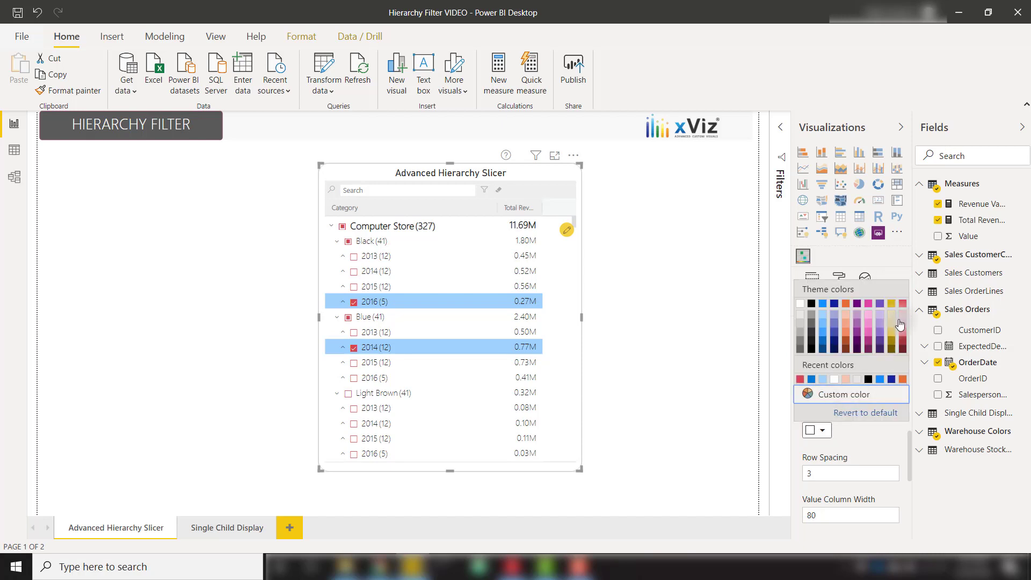
{"action": "left_click", "coordinate": [903, 318]}
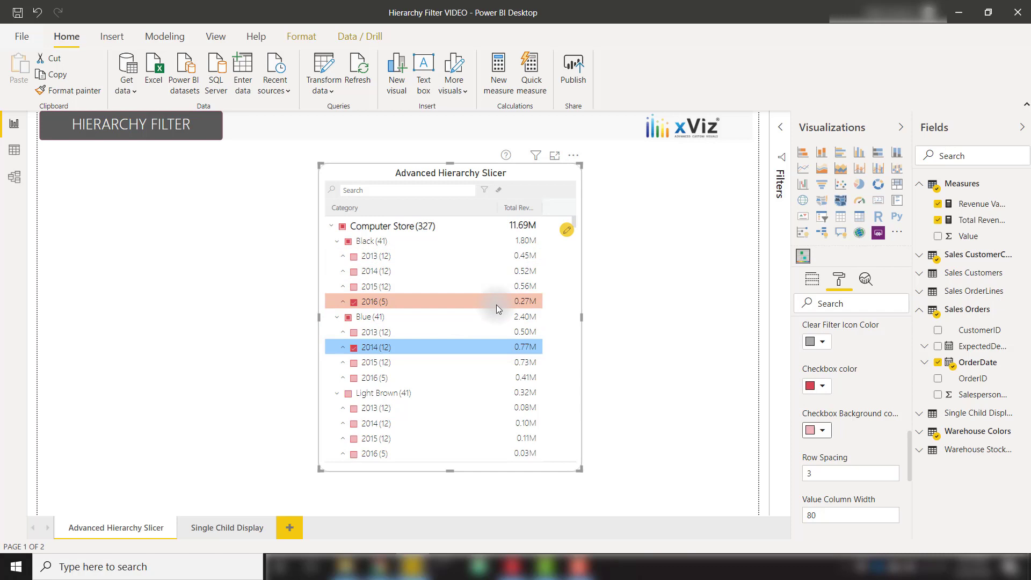
Set Row Spacing to 10
{"action": "scroll", "coordinate": [841, 446], "scroll_direction": "down", "scroll_amount": 1}
{"action": "left_click", "coordinate": [827, 433]}
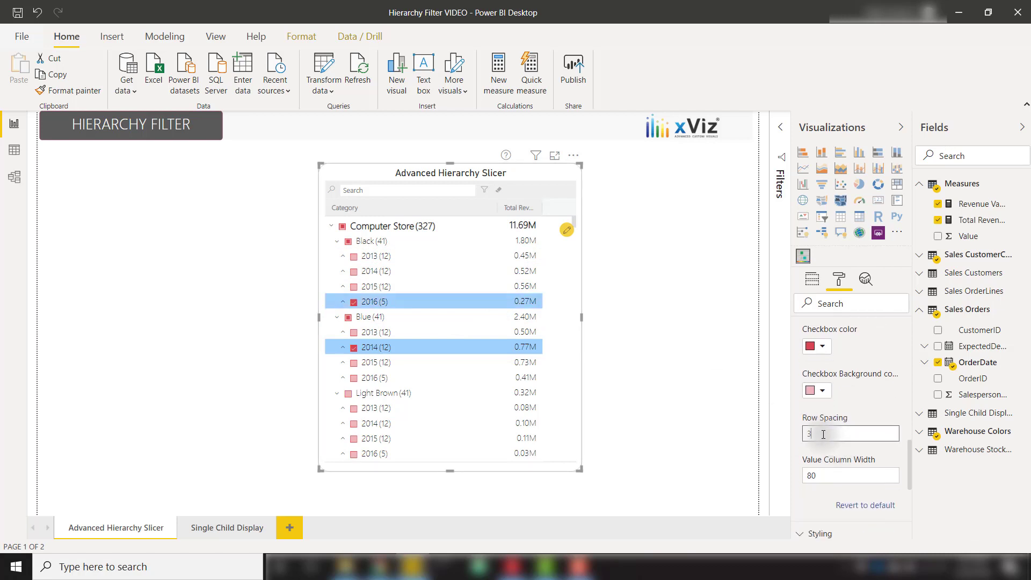
{"action": "type", "text": "10"}
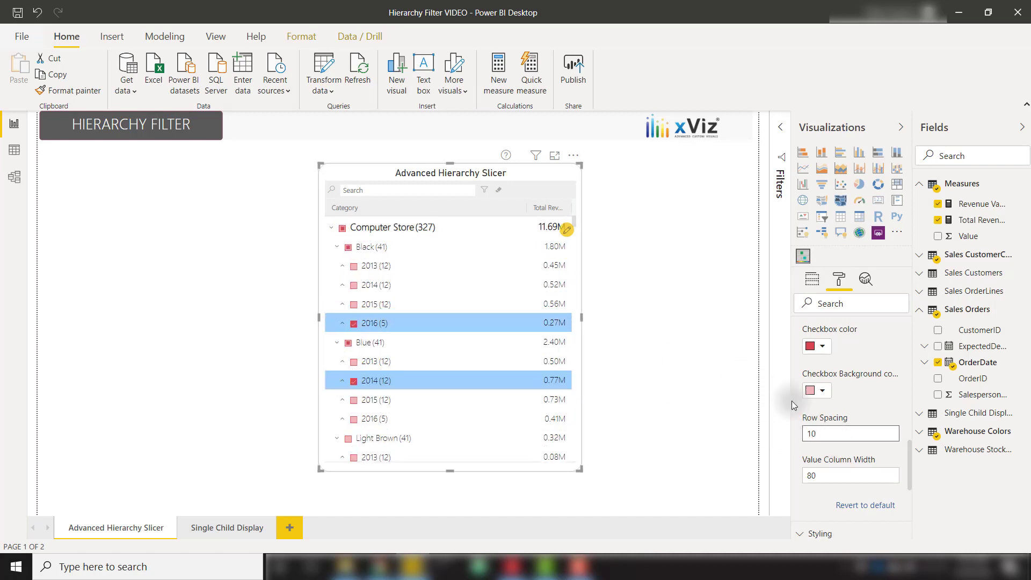
{"action": "scroll", "coordinate": [798, 424], "scroll_direction": "up", "scroll_amount": 10}
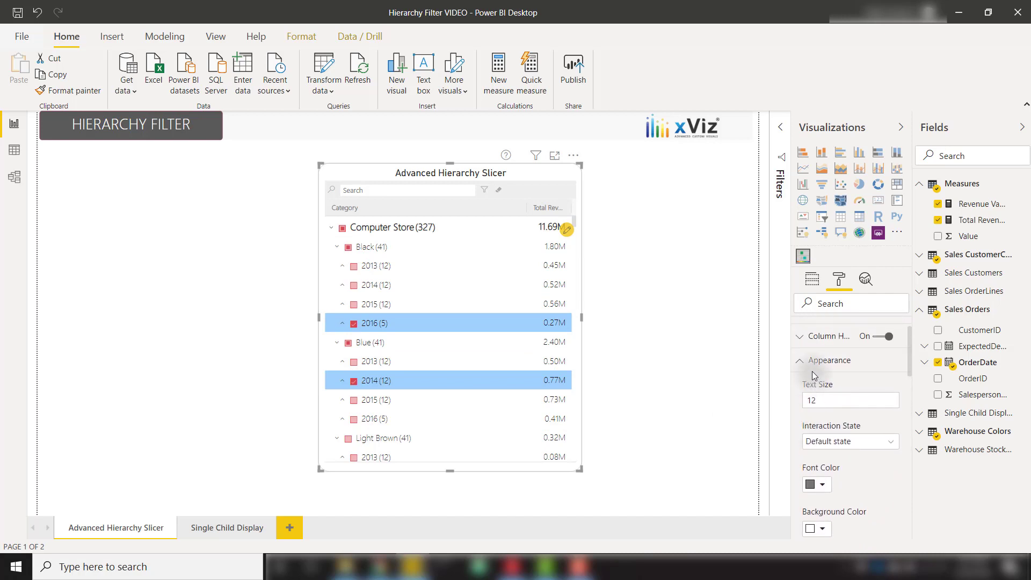
{"action": "left_click", "coordinate": [803, 364]}
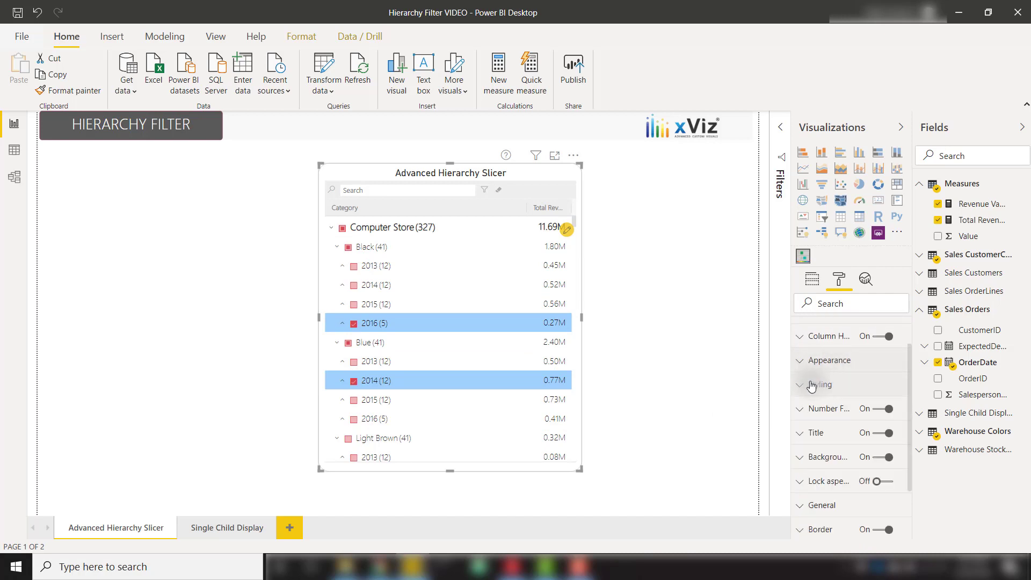
{"action": "left_click", "coordinate": [811, 386]}
{"action": "scroll", "coordinate": [845, 395], "scroll_direction": "down", "scroll_amount": 3}
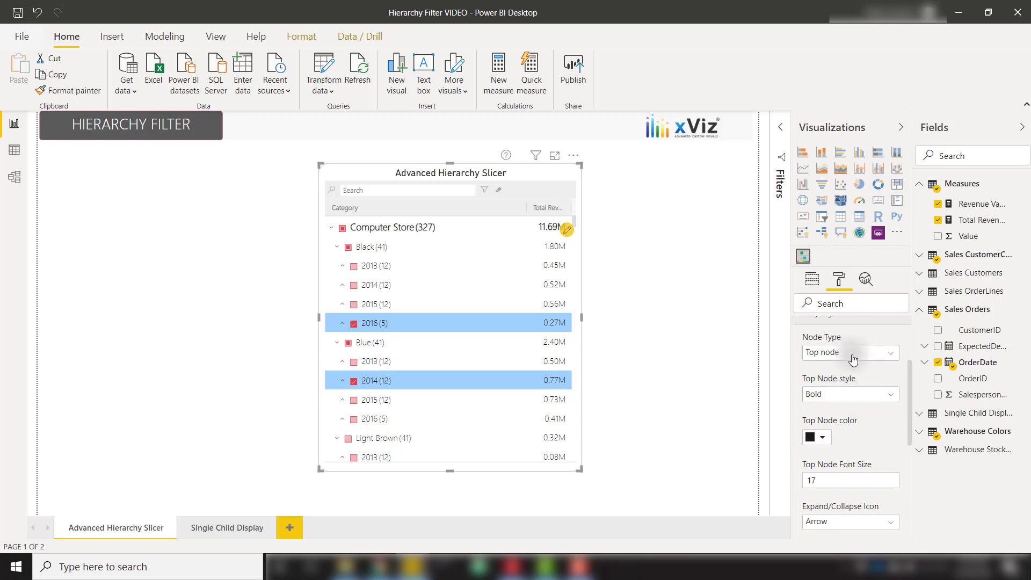
{"action": "left_click", "coordinate": [822, 358]}
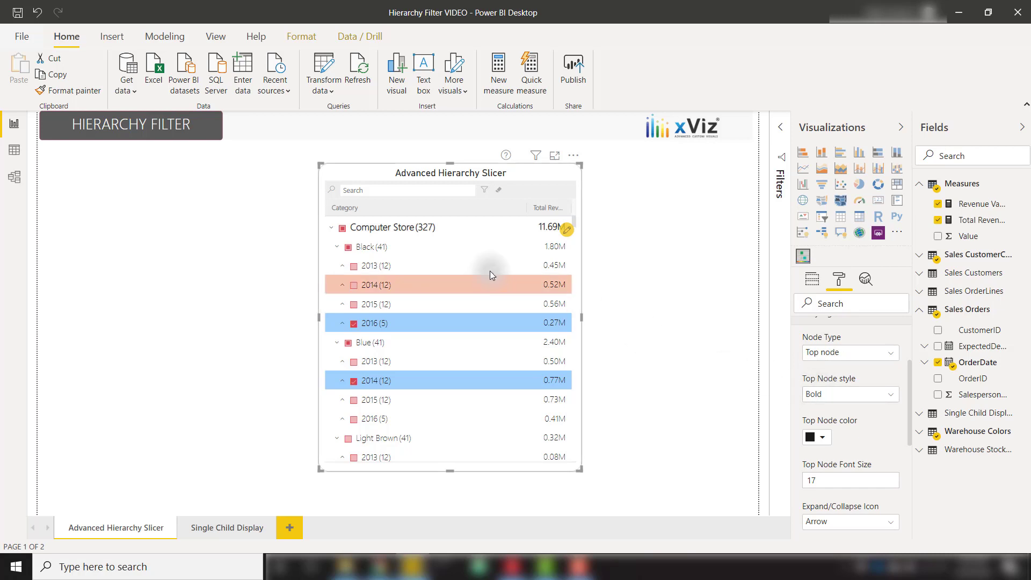
{"action": "mouse_move", "coordinate": [408, 232]}
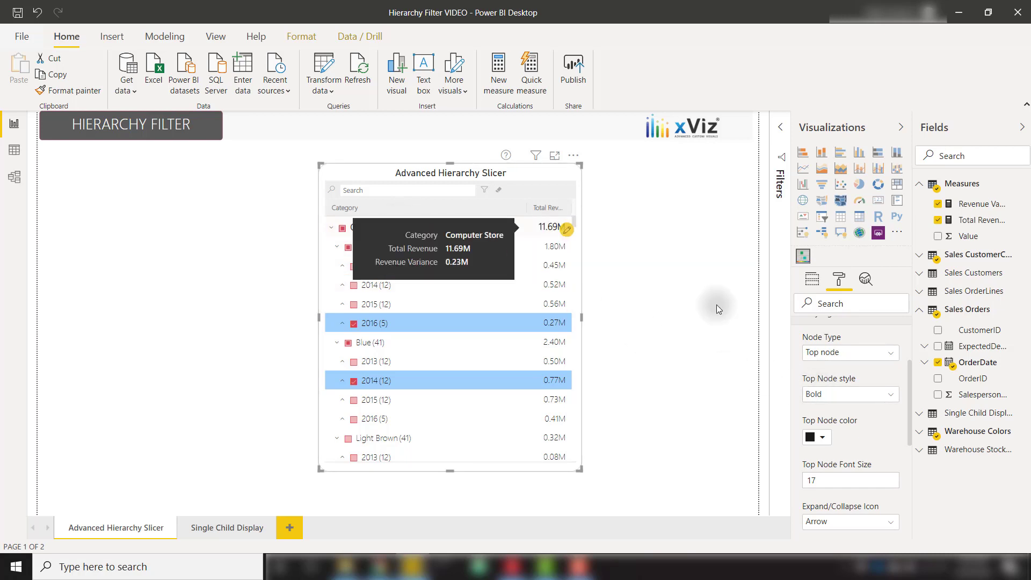
{"action": "left_click", "coordinate": [819, 396]}
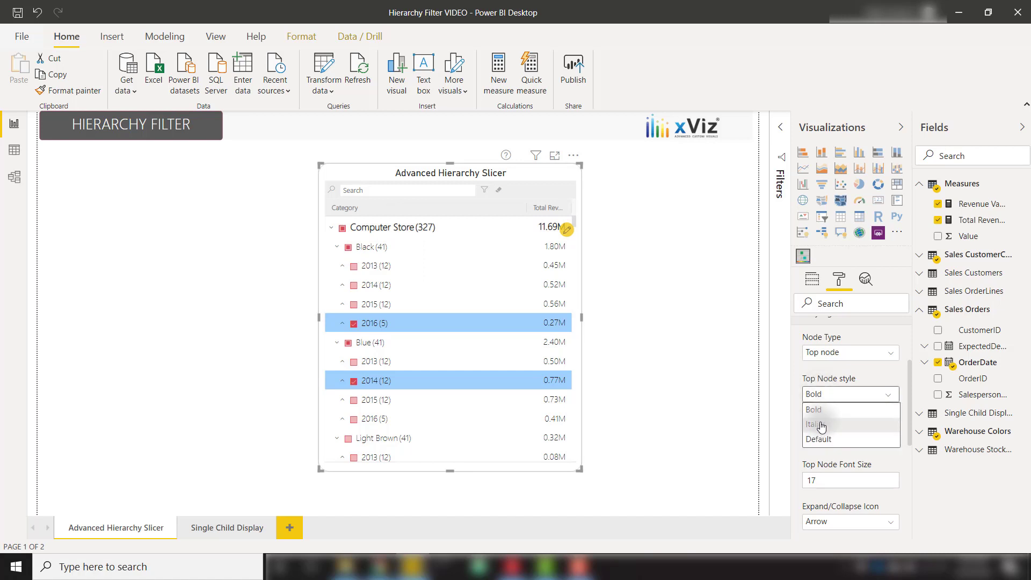
{"action": "left_click", "coordinate": [817, 422]}
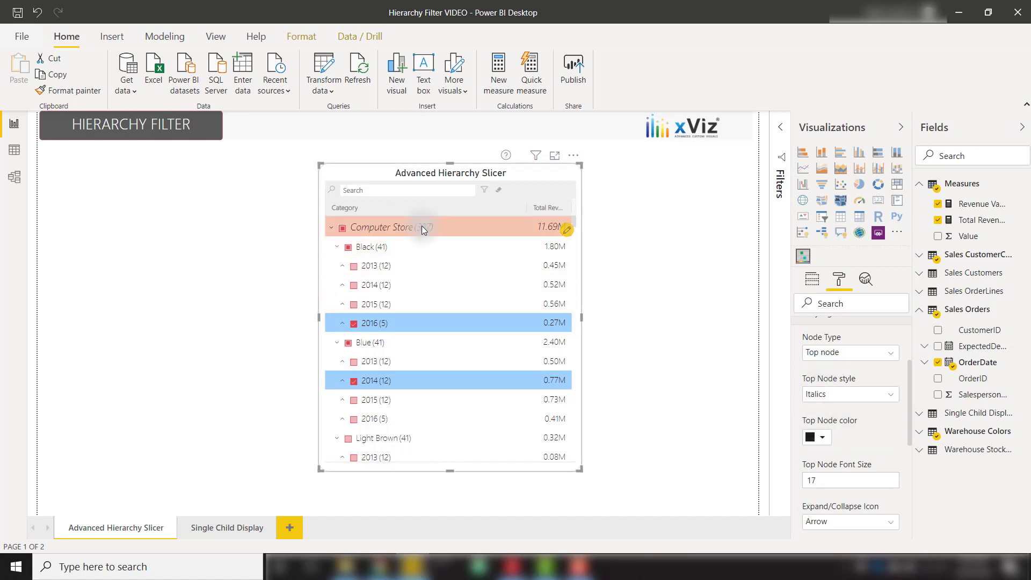
{"action": "left_click", "coordinate": [832, 396]}
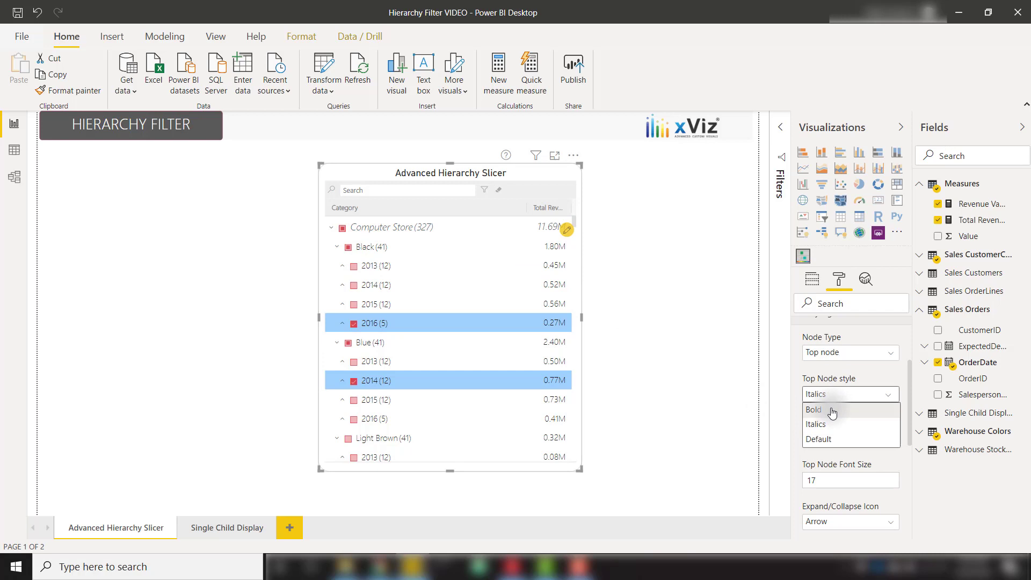
{"action": "left_click", "coordinate": [830, 421]}
Set Node Type to Parent node and make the parent node style Italics
{"action": "left_click", "coordinate": [839, 358]}
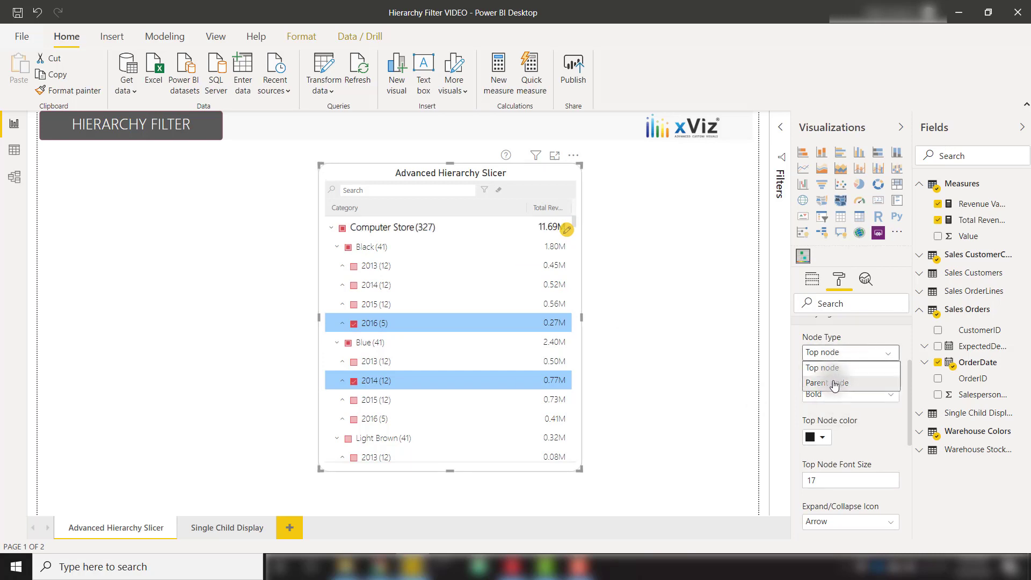
{"action": "left_click", "coordinate": [832, 380]}
{"action": "left_click", "coordinate": [833, 395]}
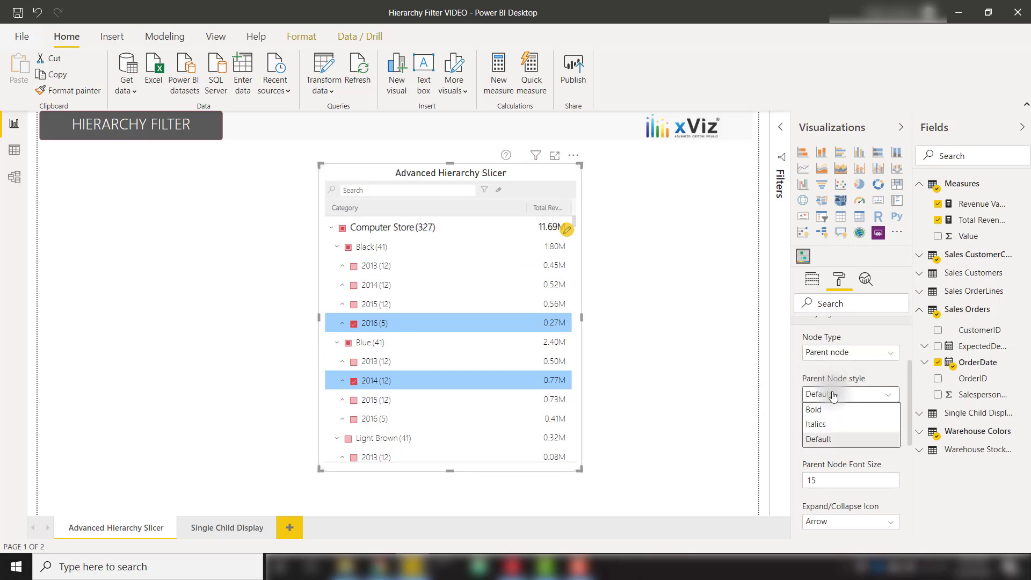
{"action": "left_click", "coordinate": [824, 424]}
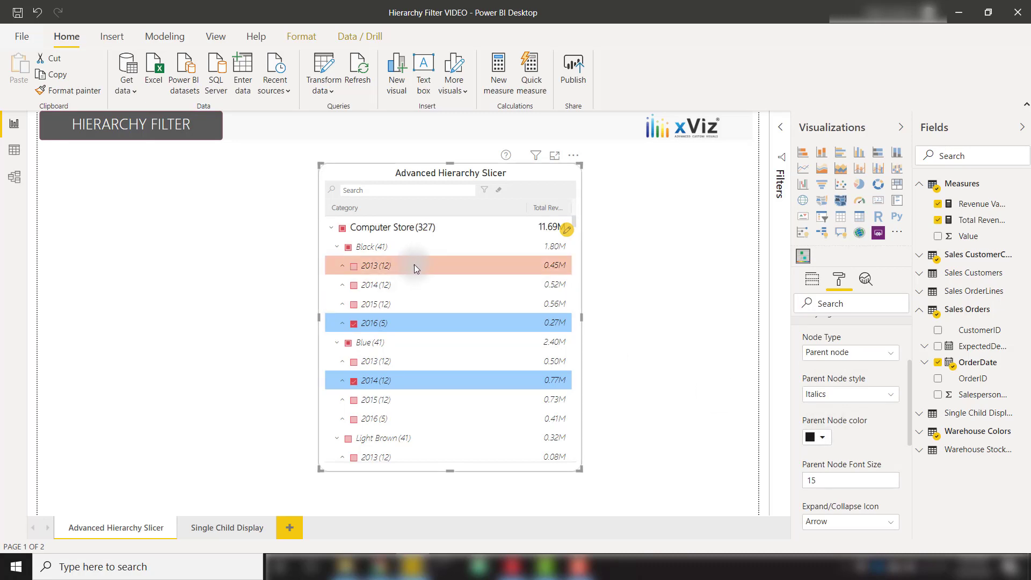
Expand 2013 under Black in the slicer to show its months
{"action": "left_click", "coordinate": [343, 265]}
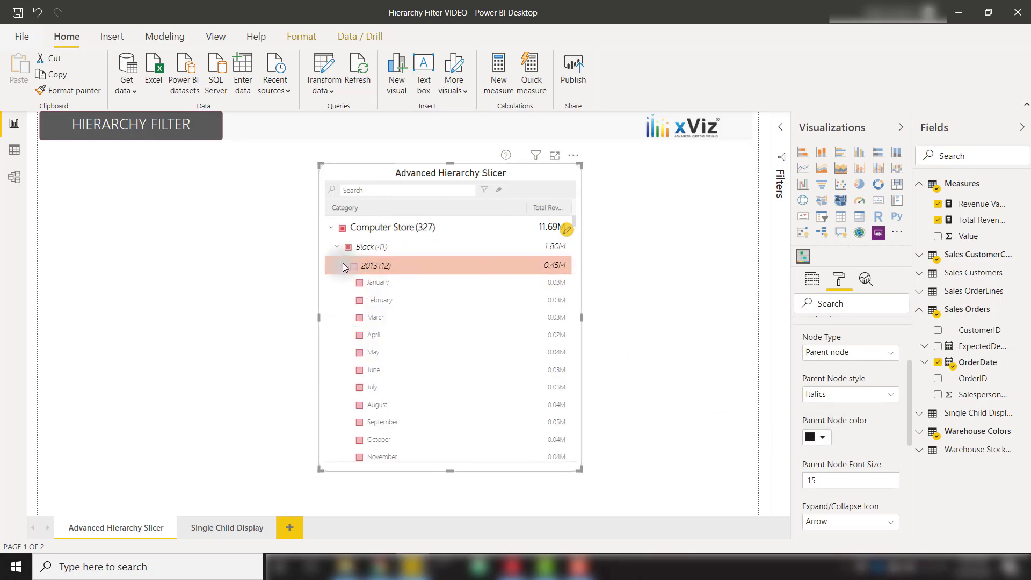
{"action": "scroll", "coordinate": [851, 419], "scroll_direction": "down", "scroll_amount": 1}
{"action": "scroll", "coordinate": [851, 419], "scroll_direction": "down", "scroll_amount": 1}
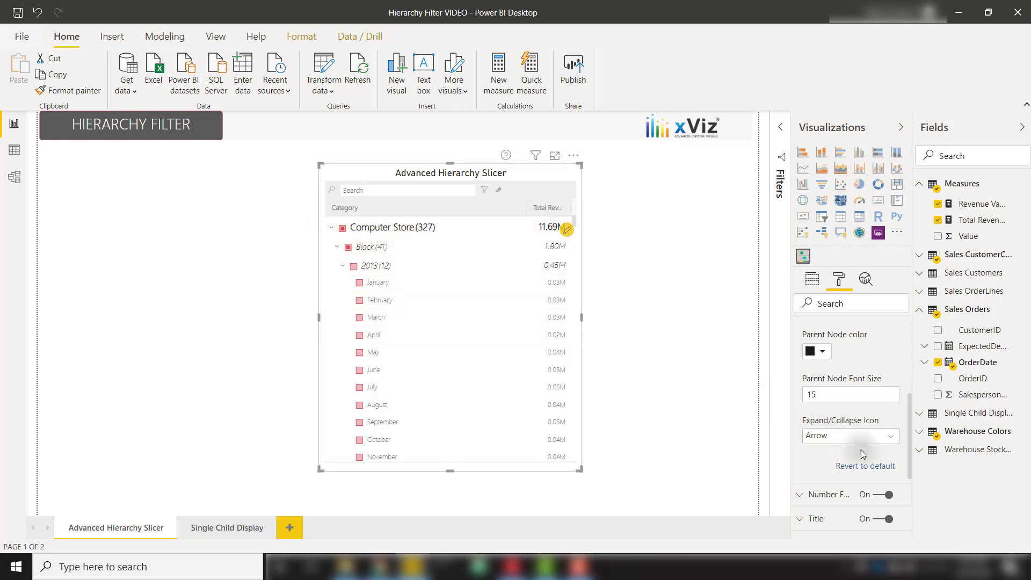
Set Expand/Collapse Icon to Plus/Minus, then test it by collapsing and re-expanding Computer Store
{"action": "left_click", "coordinate": [860, 436]}
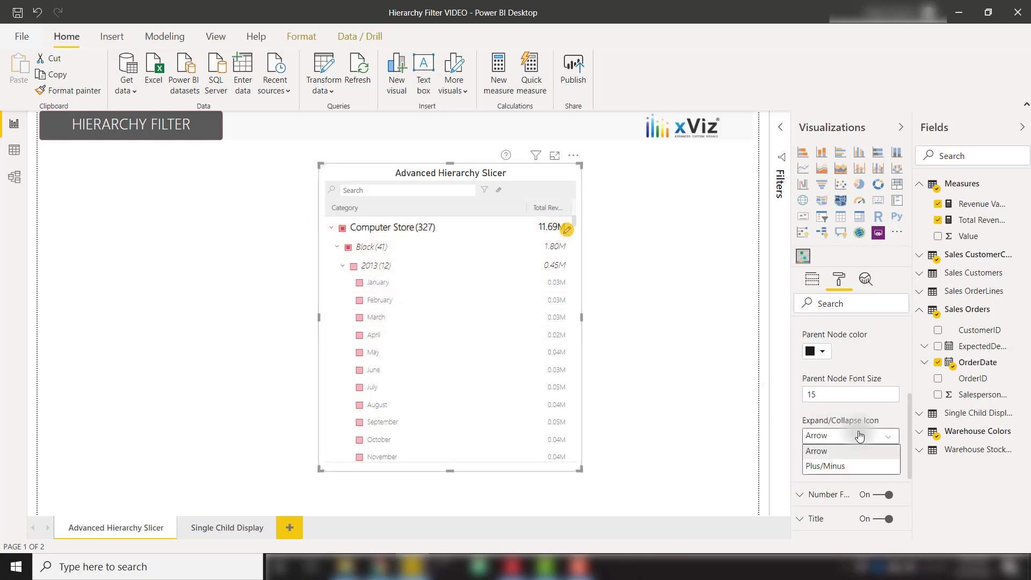
{"action": "left_click", "coordinate": [837, 475]}
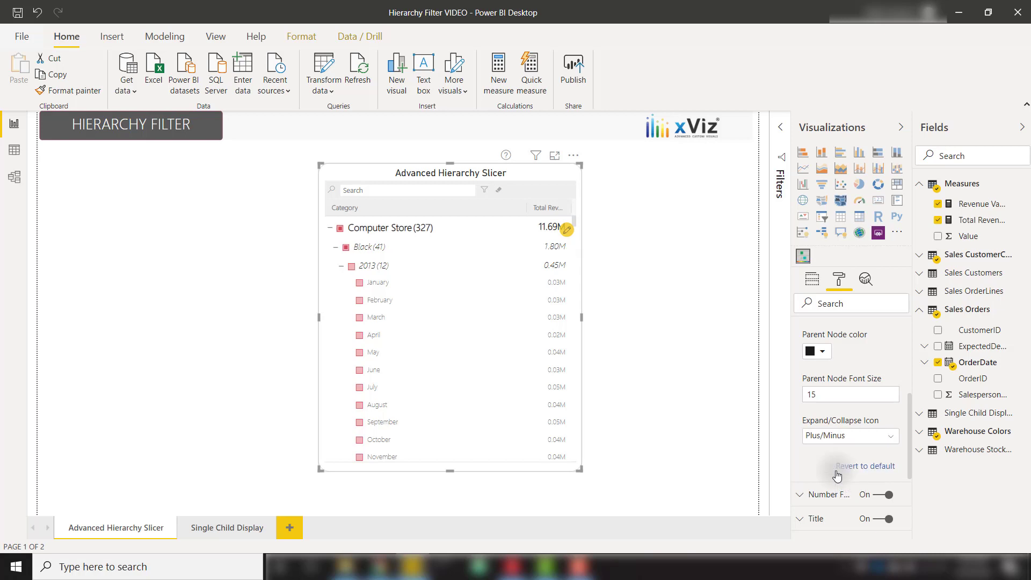
{"action": "left_click", "coordinate": [330, 228]}
{"action": "left_click", "coordinate": [330, 228]}
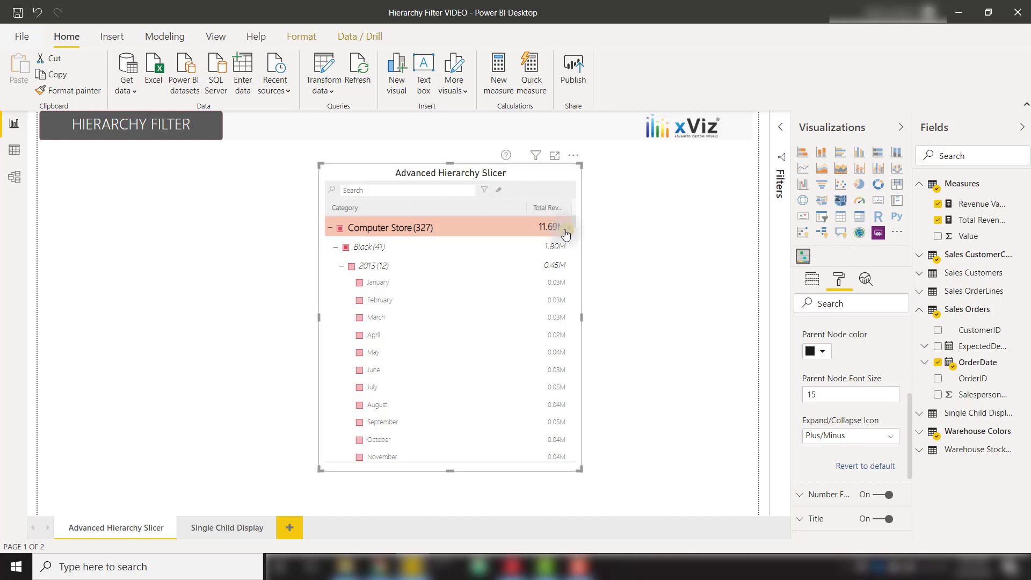
In Conditional Formatting (PRO), add a rule on Total Revenue named Variance < 0
{"action": "left_click", "coordinate": [567, 233]}
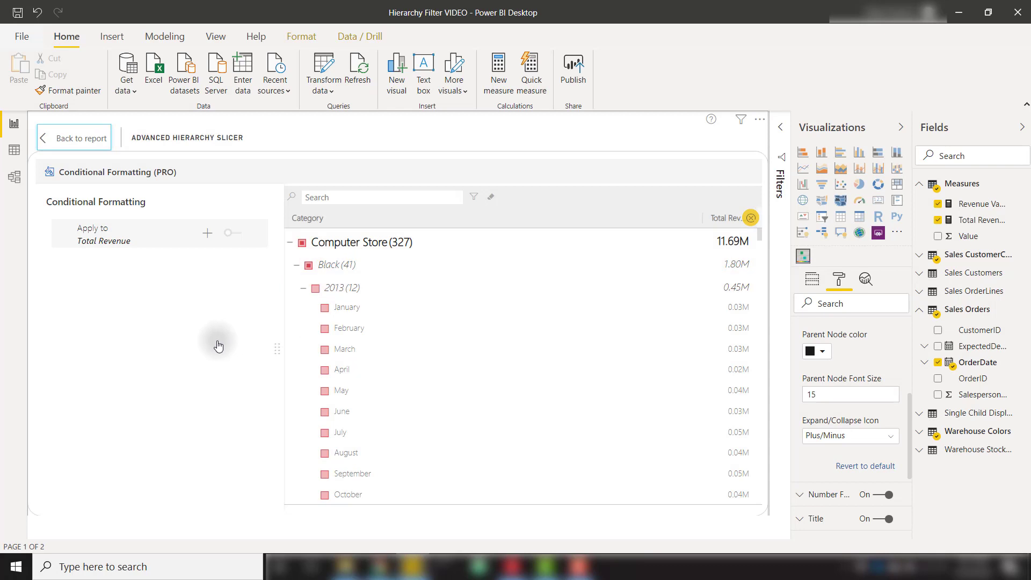
{"action": "left_click", "coordinate": [207, 234]}
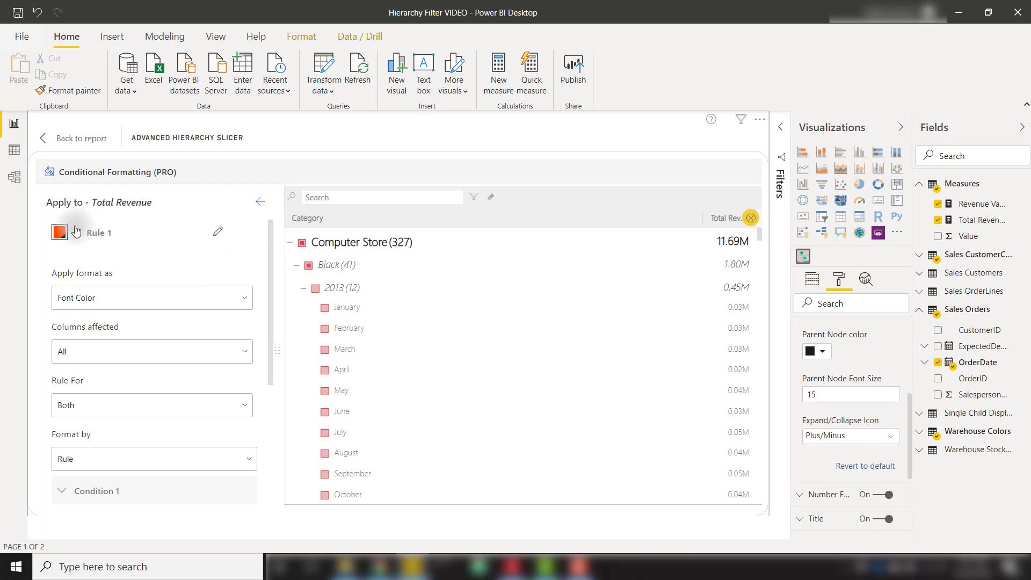
{"action": "left_click", "coordinate": [117, 231]}
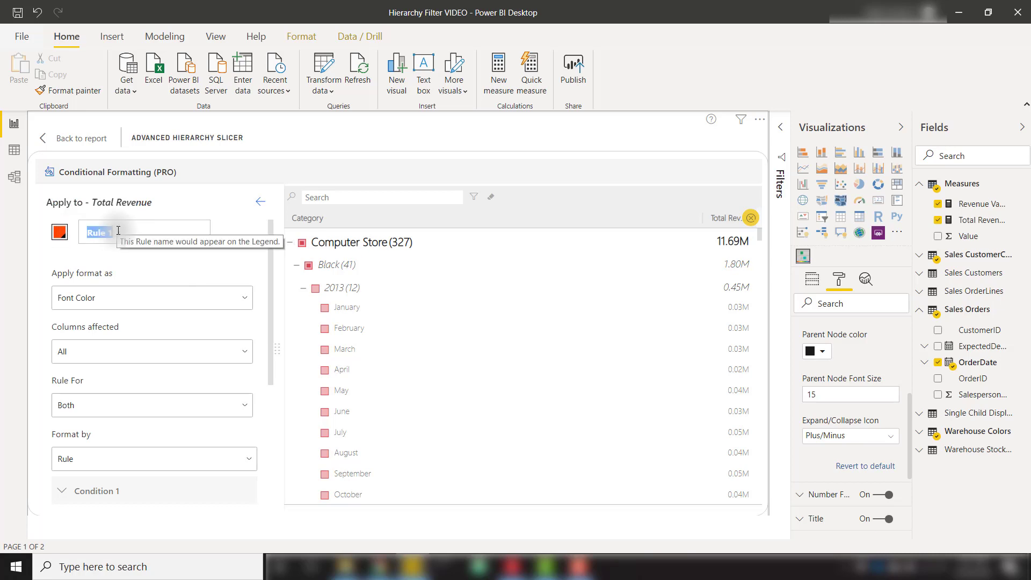
{"action": "type", "text": "Variance < 0"}
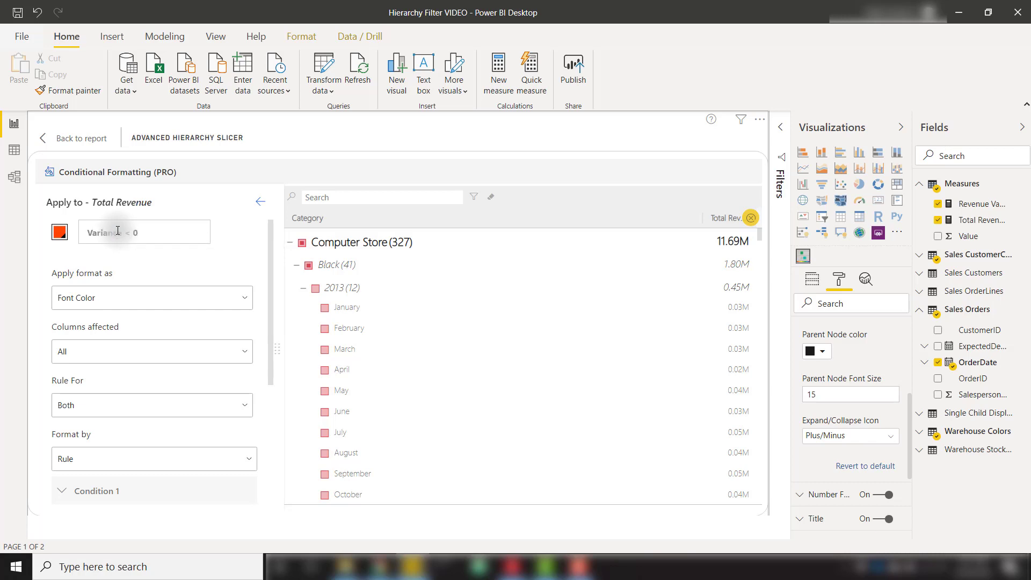
{"action": "key", "text": "Return"}
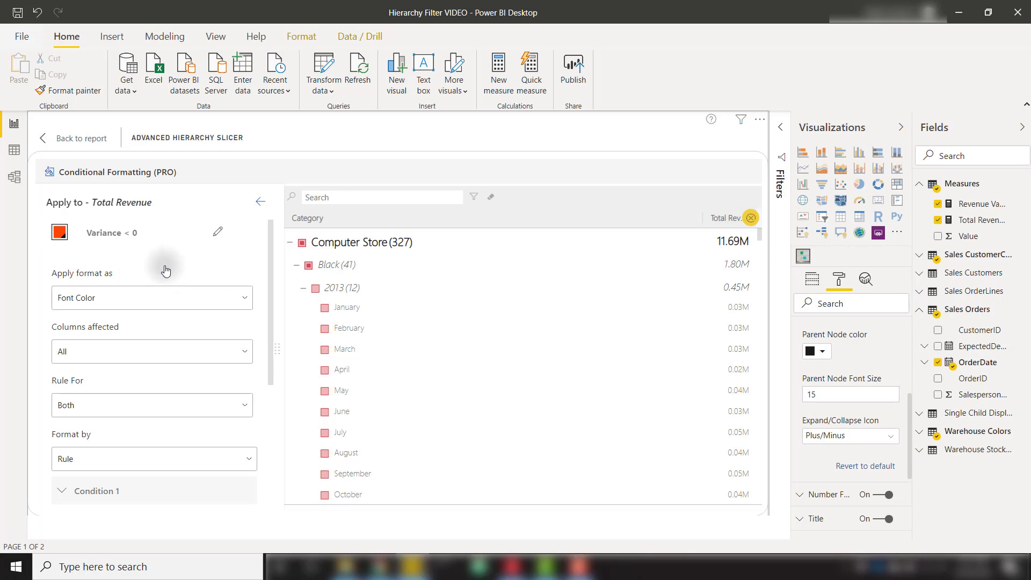
{"action": "left_click", "coordinate": [134, 232]}
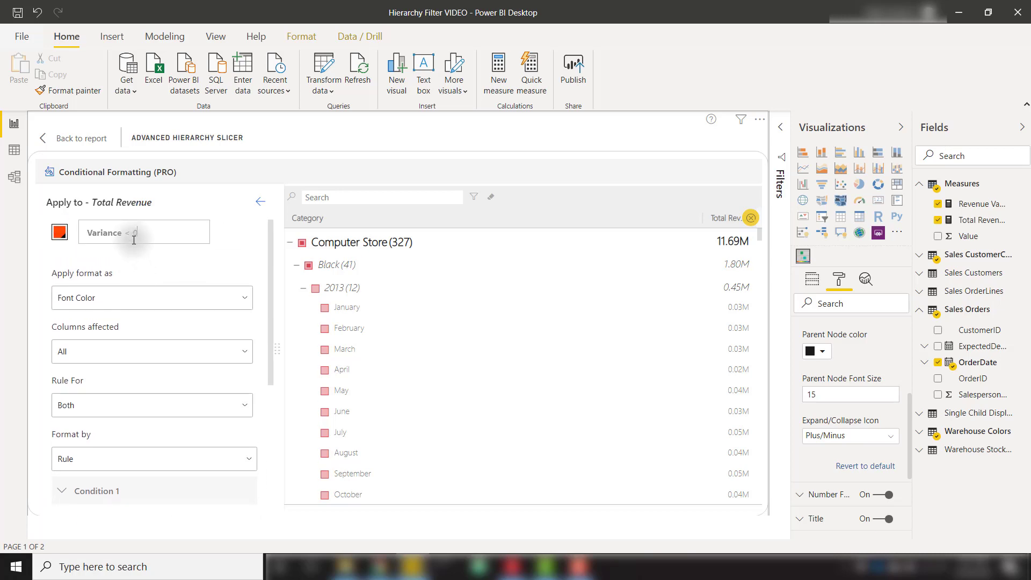
{"action": "left_click", "coordinate": [159, 270]}
Base the Variance < 0 condition on Revenue Variance and save the rule
{"action": "scroll", "coordinate": [160, 270], "scroll_direction": "down", "scroll_amount": 3}
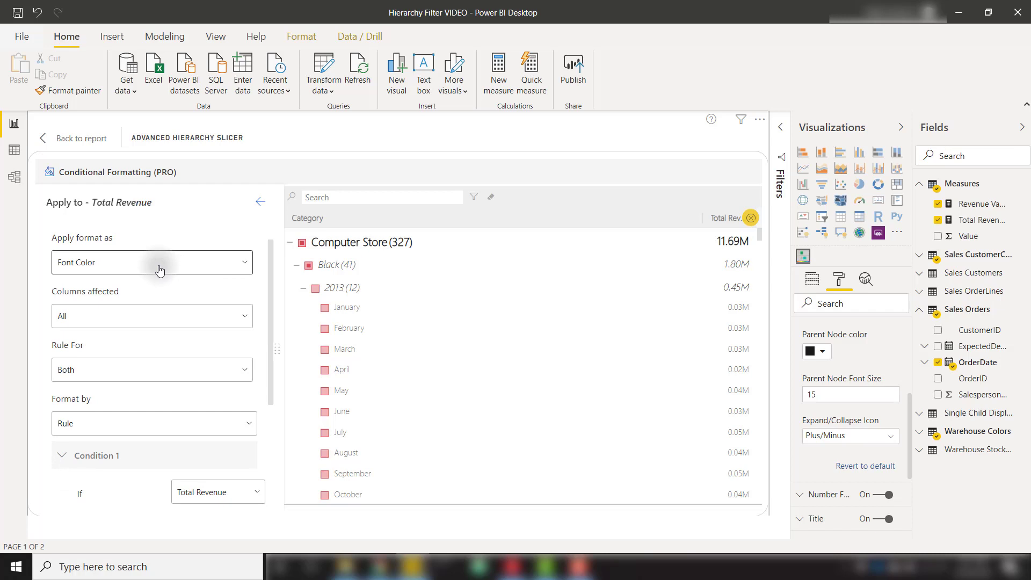
{"action": "left_click", "coordinate": [194, 389]}
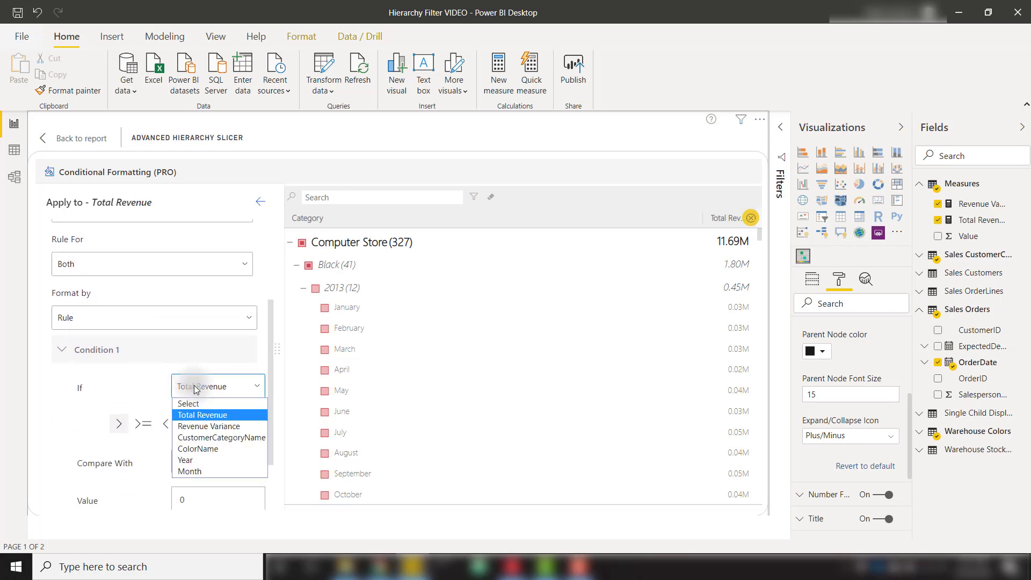
{"action": "left_click", "coordinate": [206, 428]}
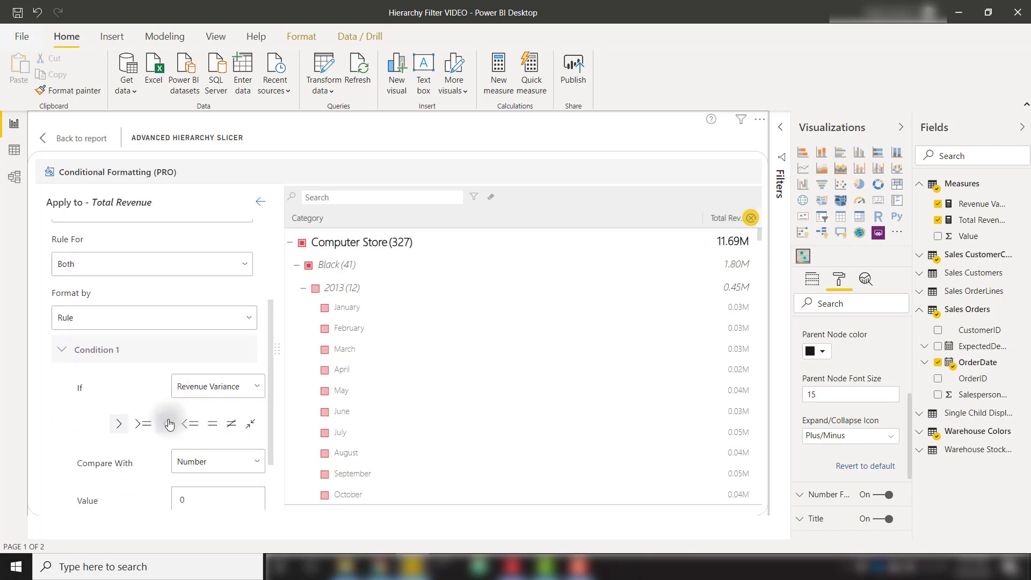
{"action": "scroll", "coordinate": [156, 389], "scroll_direction": "down", "scroll_amount": 2}
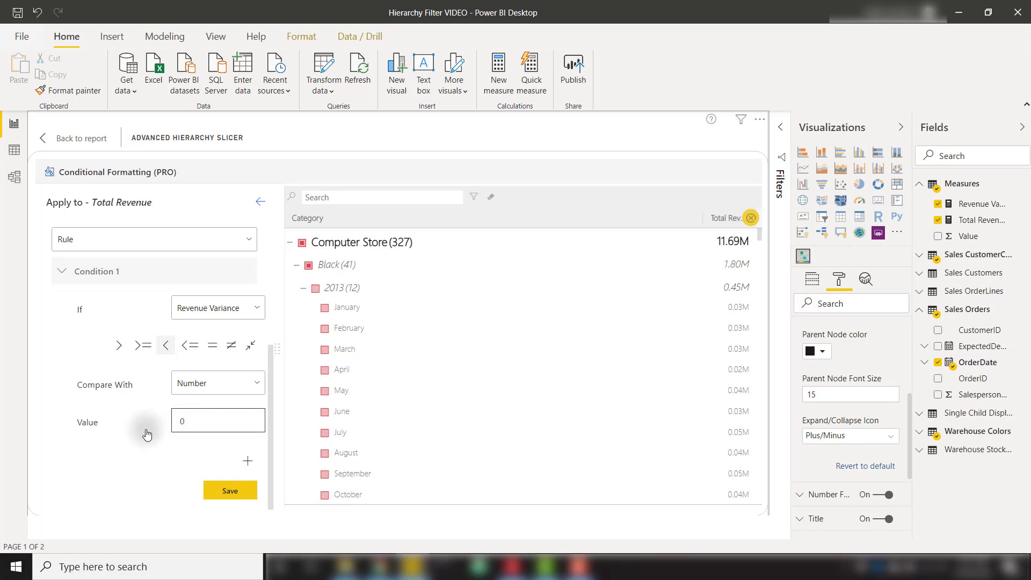
{"action": "scroll", "coordinate": [145, 426], "scroll_direction": "up", "scroll_amount": 4}
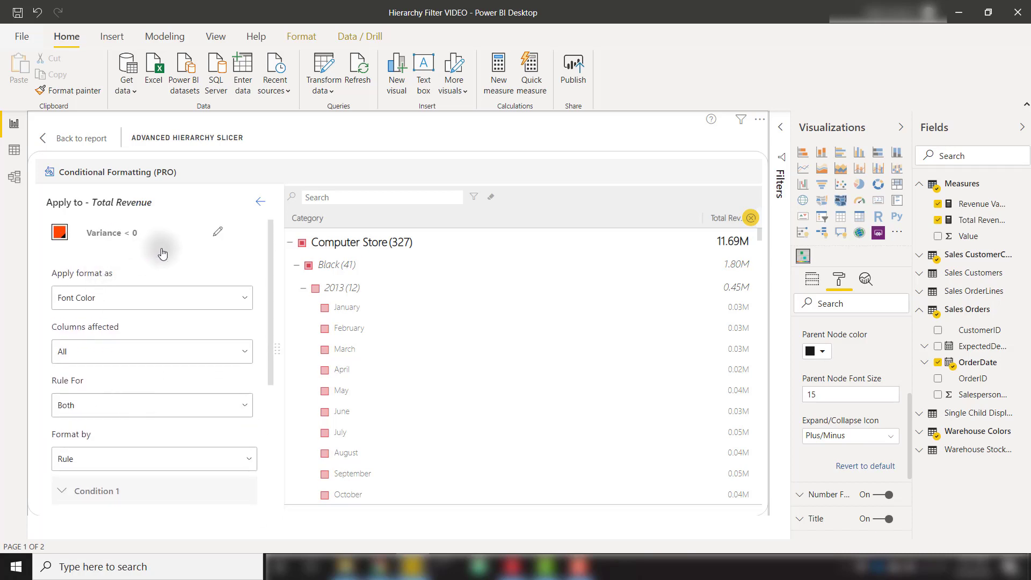
{"action": "scroll", "coordinate": [162, 250], "scroll_direction": "down", "scroll_amount": 3}
{"action": "left_click", "coordinate": [230, 490]}
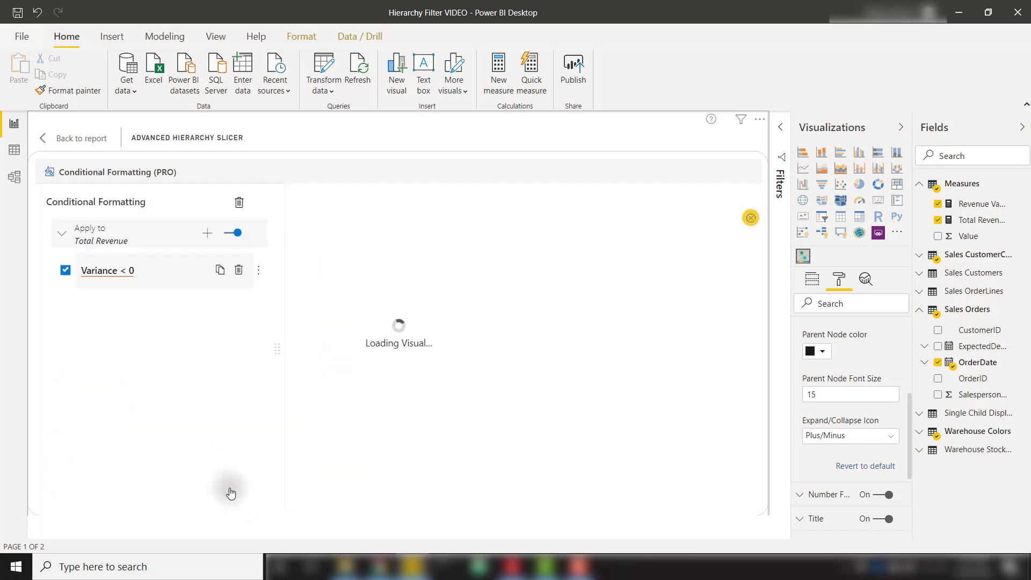
Add a second Total Revenue rule named Variance > 0 with a green font colour
{"action": "left_click", "coordinate": [207, 232]}
{"action": "triple_click", "coordinate": [121, 228]}
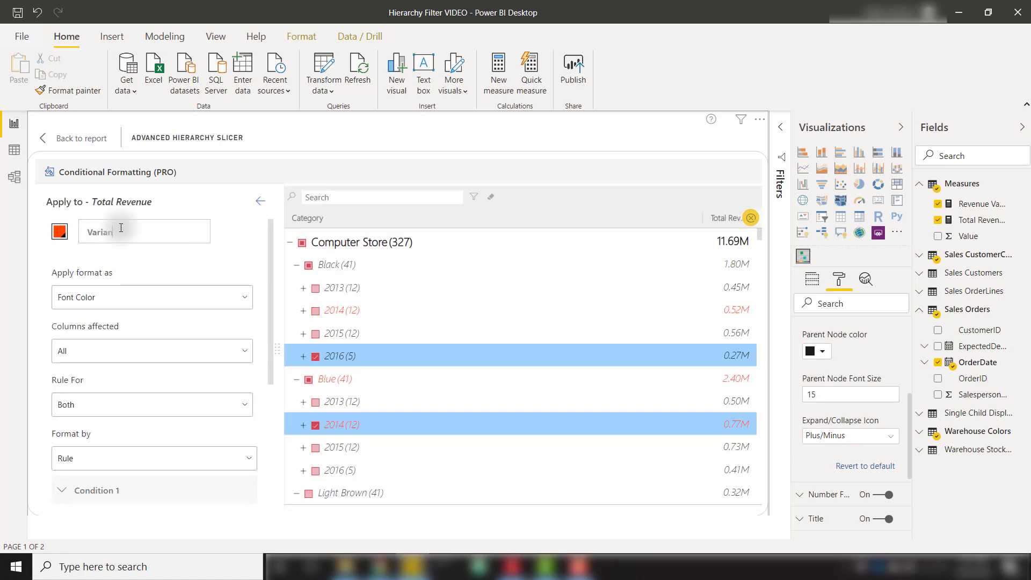
{"action": "type", "text": "Variance > 0"}
{"action": "key", "text": "Return"}
{"action": "left_click", "coordinate": [65, 237]}
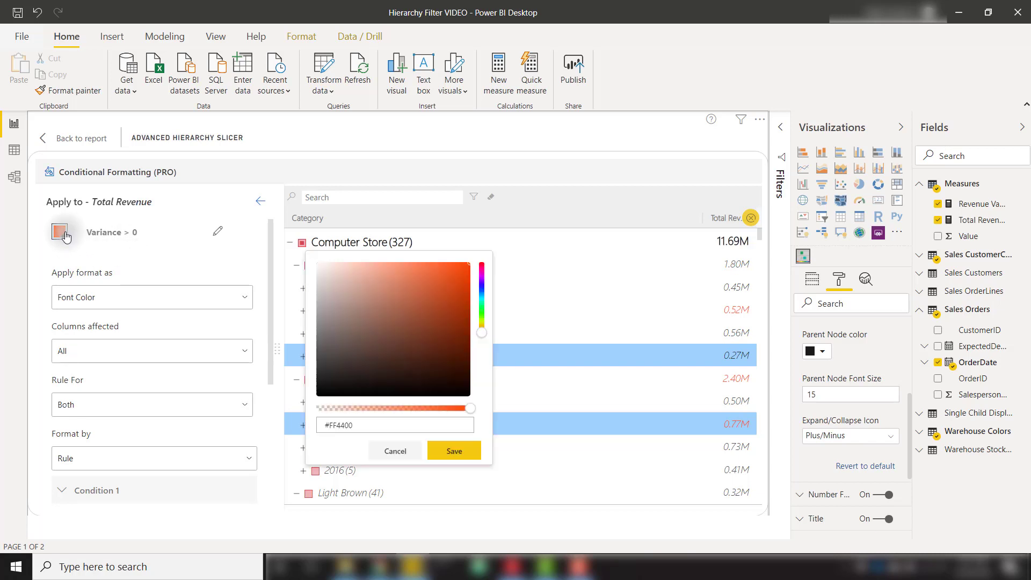
{"action": "left_click", "coordinate": [482, 308]}
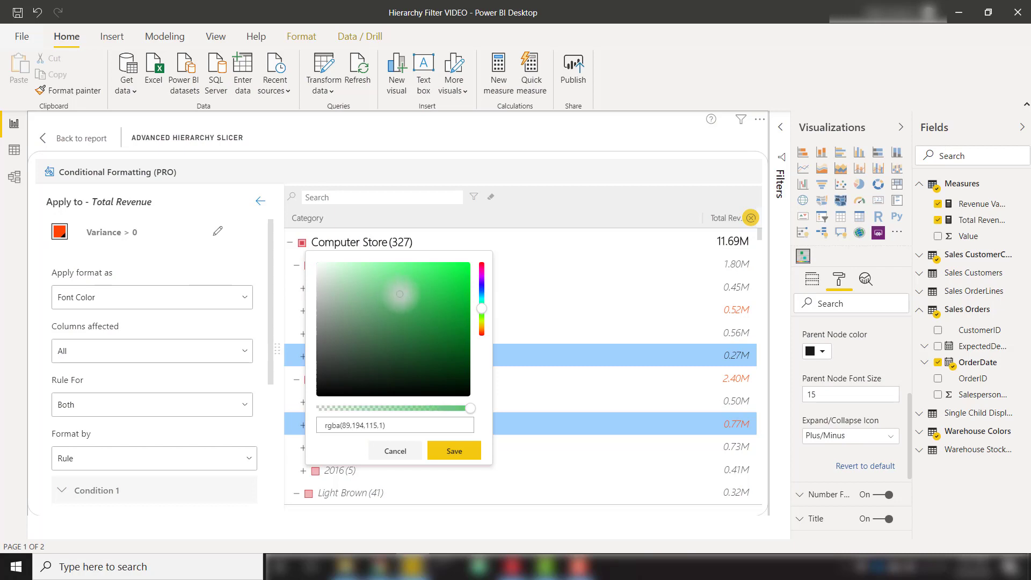
{"action": "left_click", "coordinate": [454, 450]}
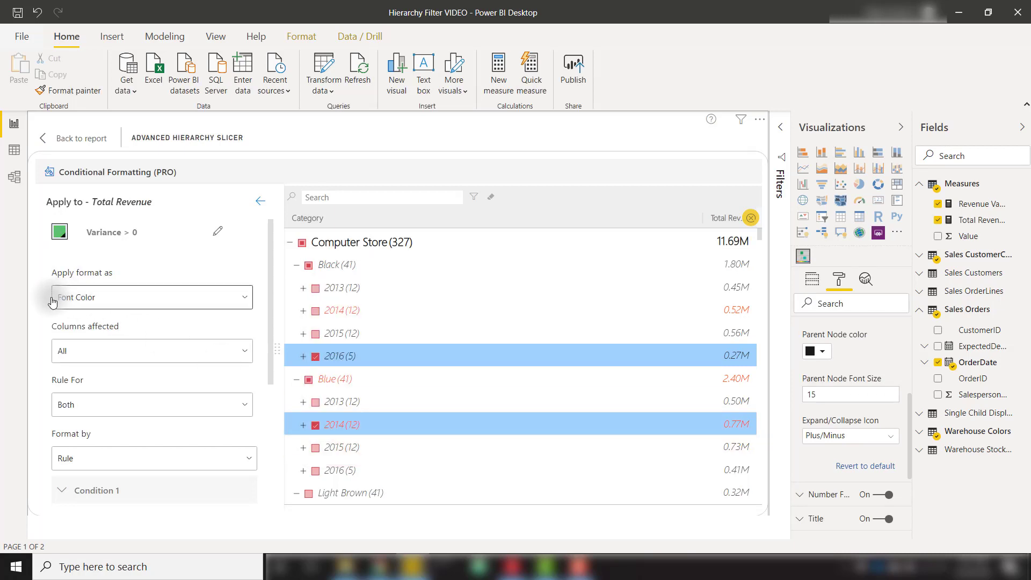
Base the Variance > 0 condition on Revenue Variance and save the rule
{"action": "scroll", "coordinate": [52, 302], "scroll_direction": "down", "scroll_amount": 4}
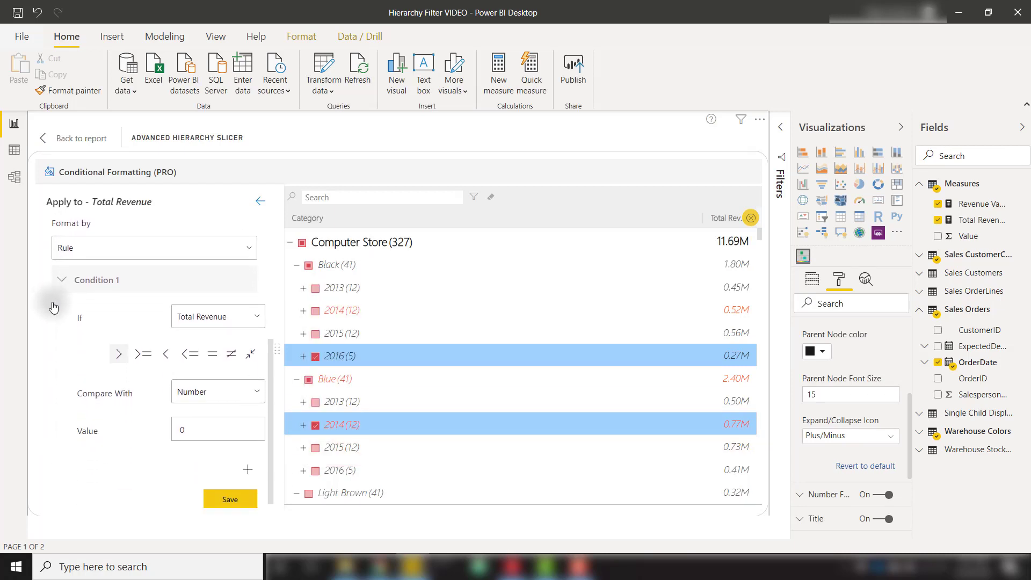
{"action": "left_click", "coordinate": [215, 317]}
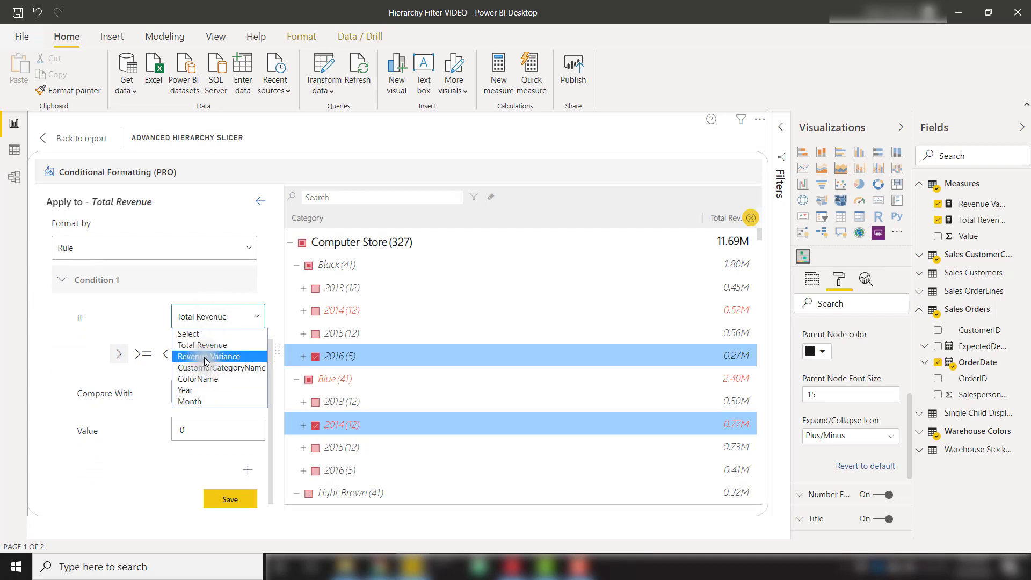
{"action": "left_click", "coordinate": [206, 357]}
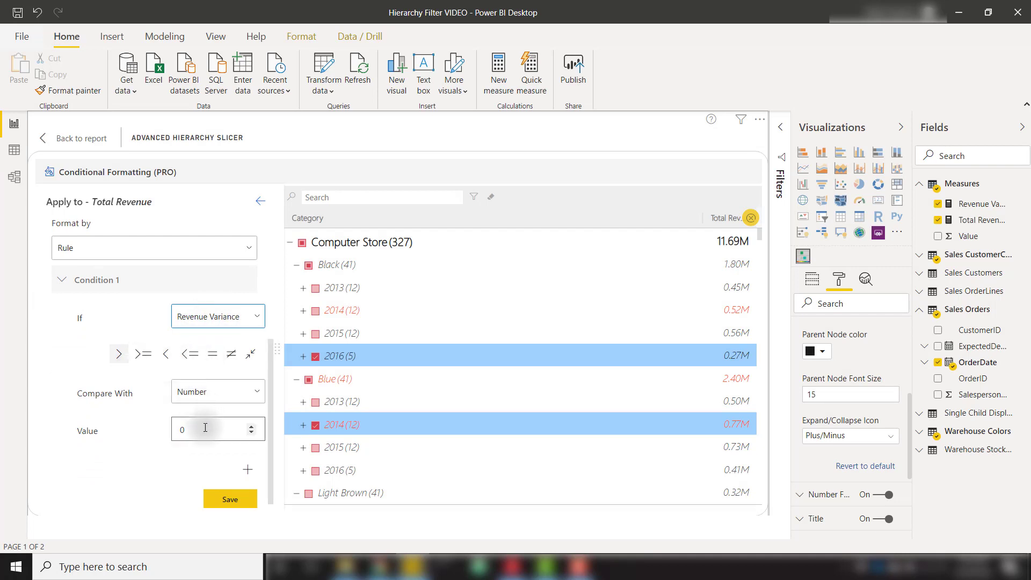
{"action": "left_click", "coordinate": [224, 498]}
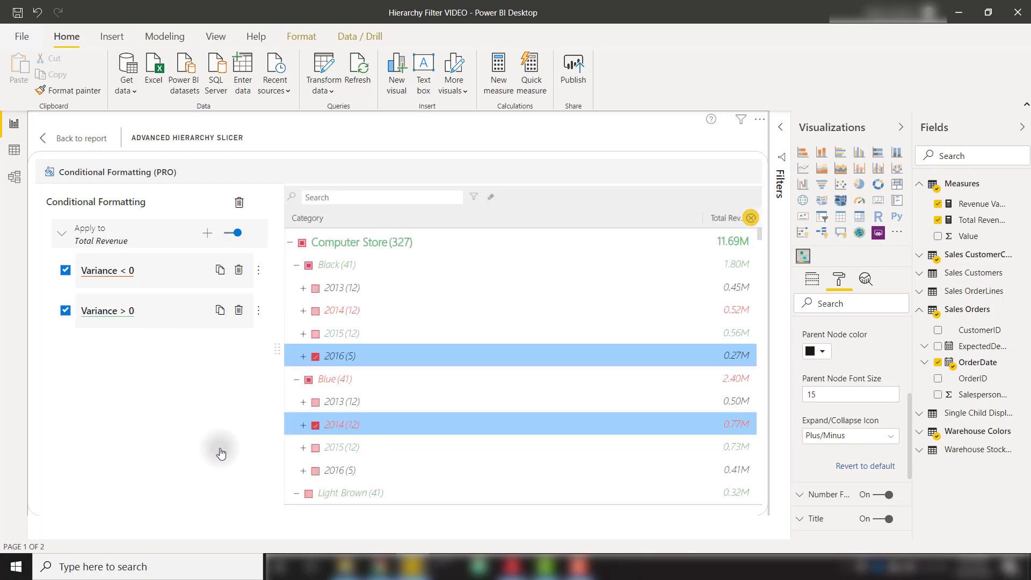
{"action": "left_click", "coordinate": [72, 138]}
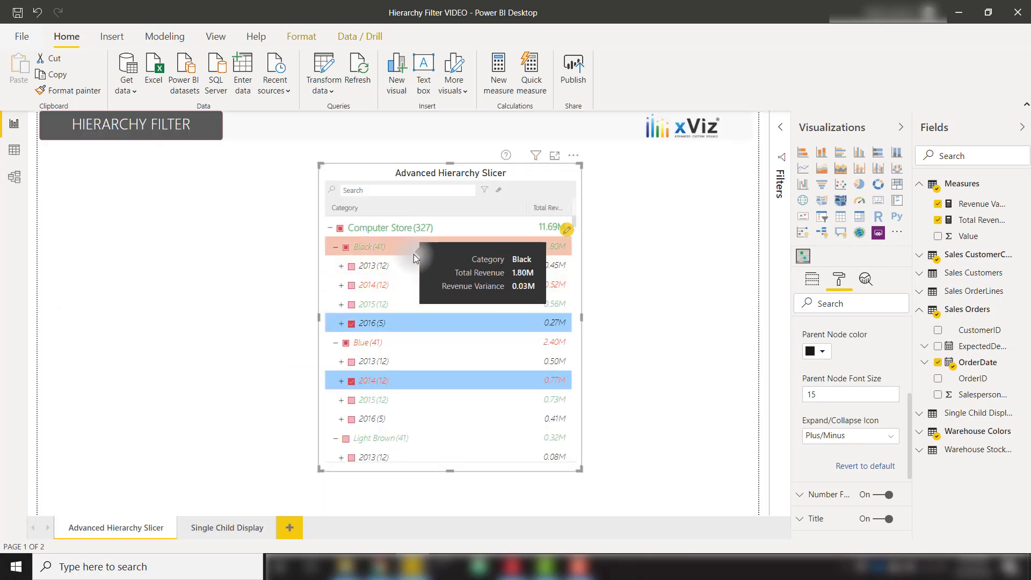
{"action": "right_click", "coordinate": [372, 246]}
{"action": "mouse_move", "coordinate": [398, 259]}
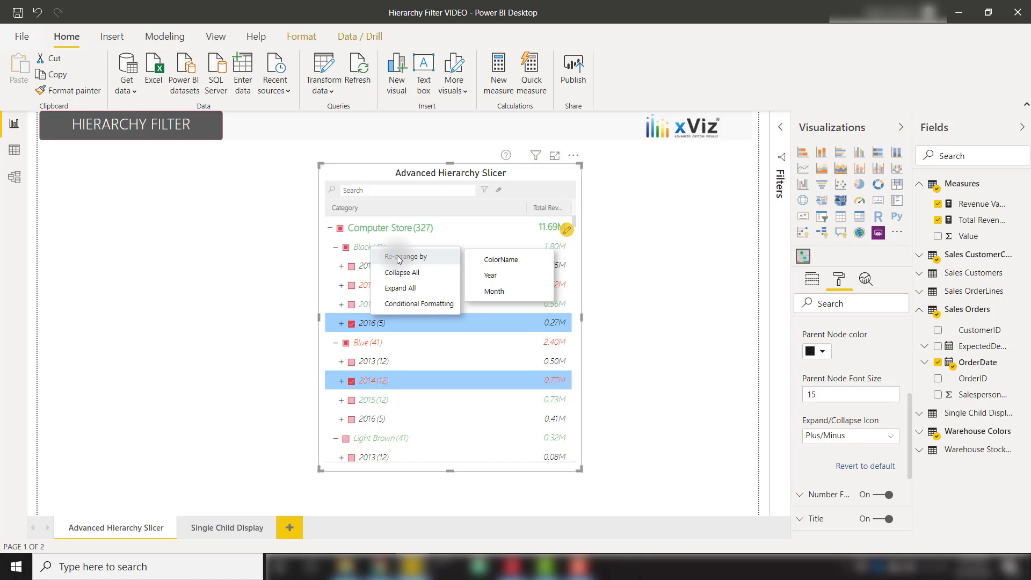
{"action": "mouse_move", "coordinate": [413, 309]}
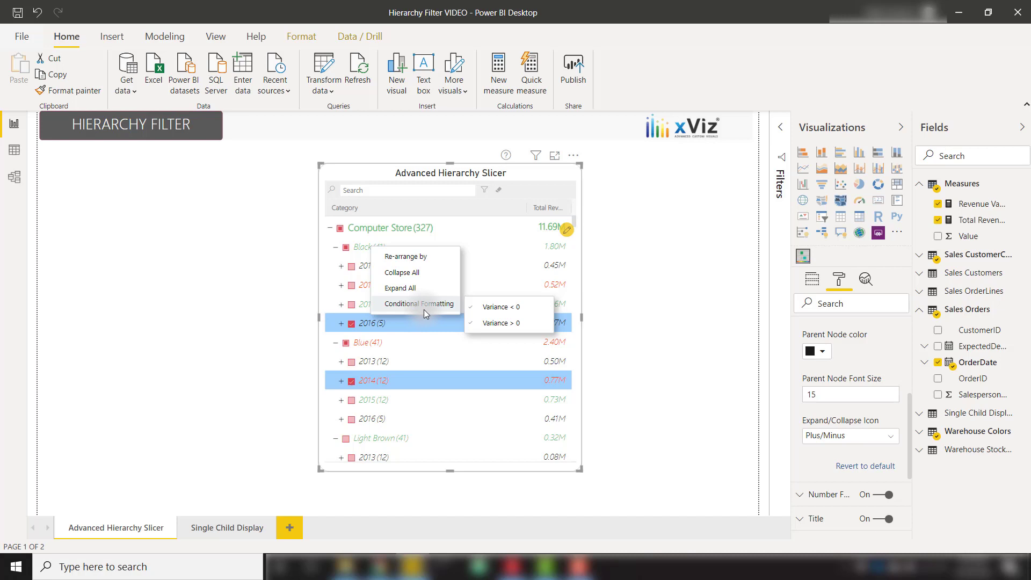
{"action": "left_click", "coordinate": [499, 323]}
{"action": "right_click", "coordinate": [370, 320]}
{"action": "mouse_move", "coordinate": [419, 378]}
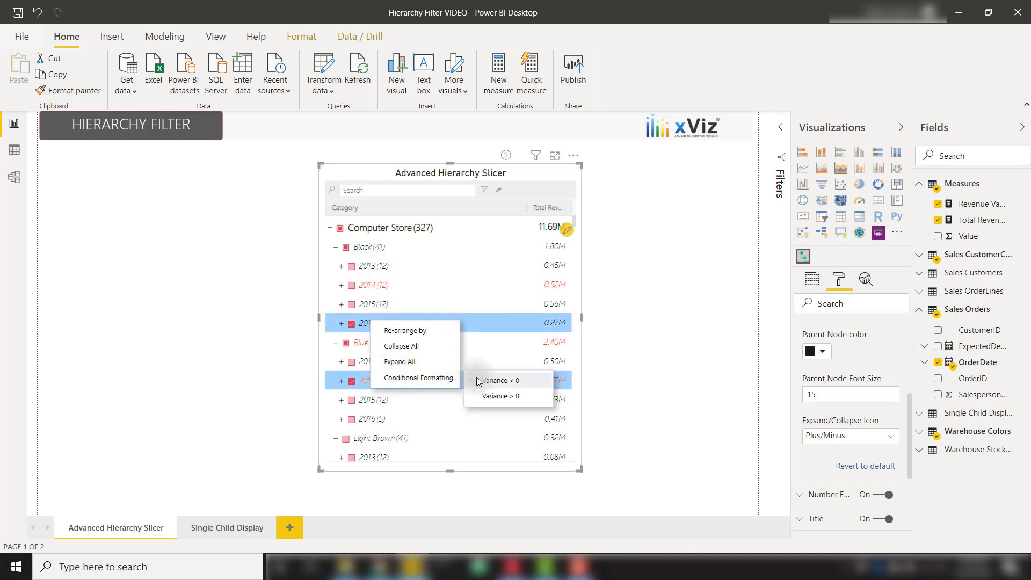
{"action": "left_click", "coordinate": [478, 380]}
{"action": "right_click", "coordinate": [409, 321]}
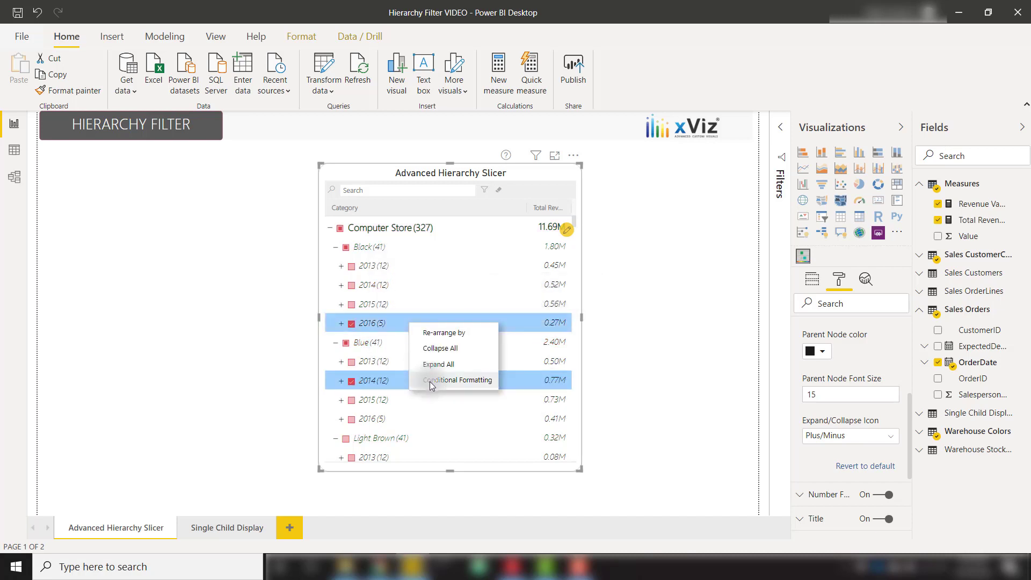
{"action": "mouse_move", "coordinate": [459, 379]}
{"action": "left_click", "coordinate": [388, 383]}
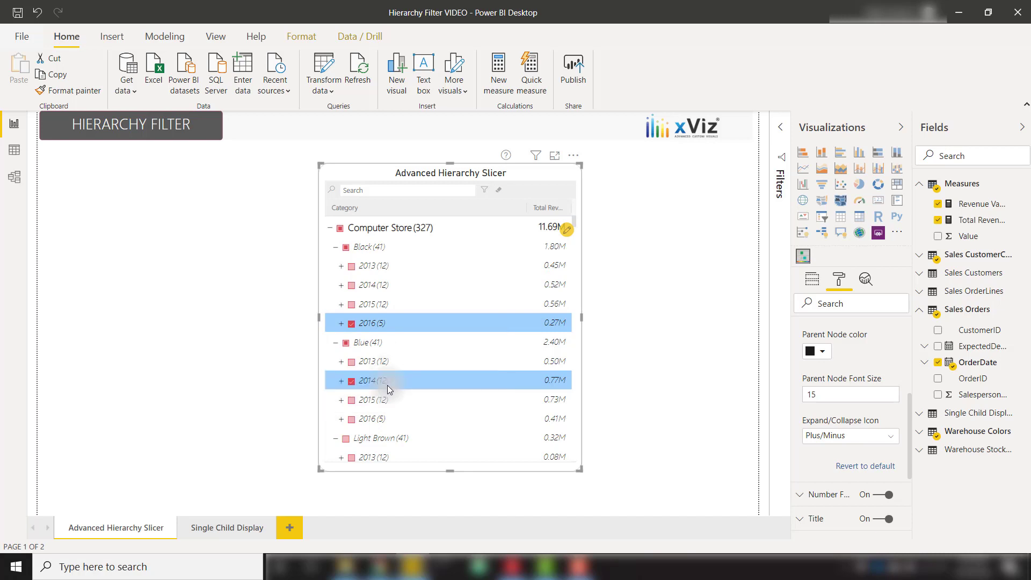
{"action": "right_click", "coordinate": [377, 328]}
{"action": "mouse_move", "coordinate": [453, 386]}
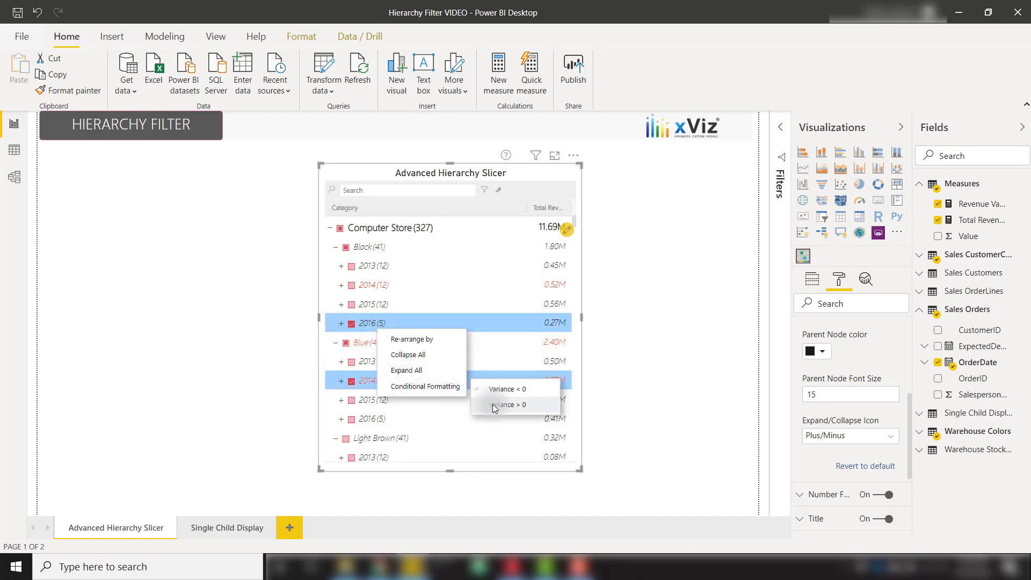
{"action": "left_click", "coordinate": [492, 405]}
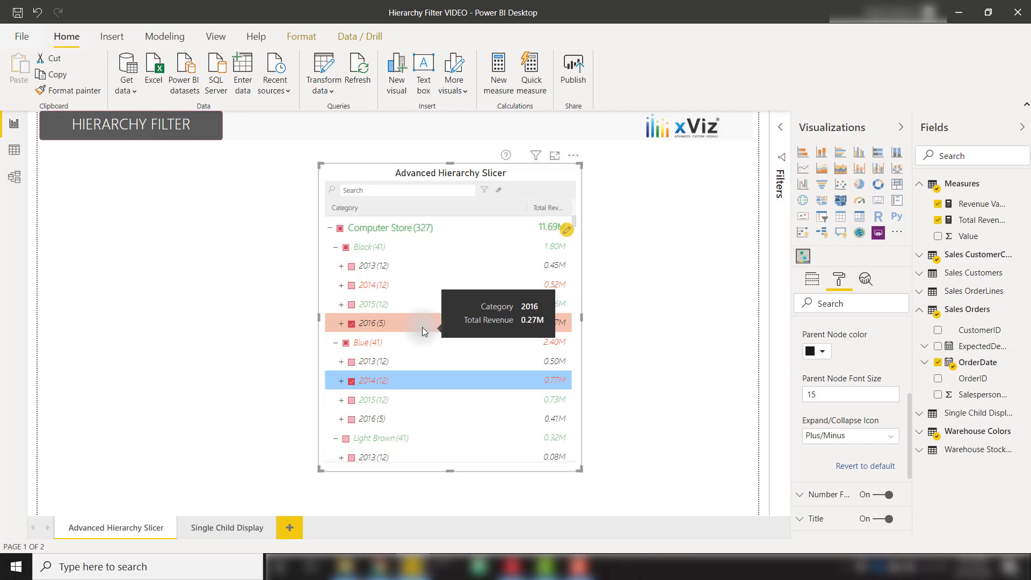
Switch to the Single Child Display report page
{"action": "left_click", "coordinate": [220, 529]}
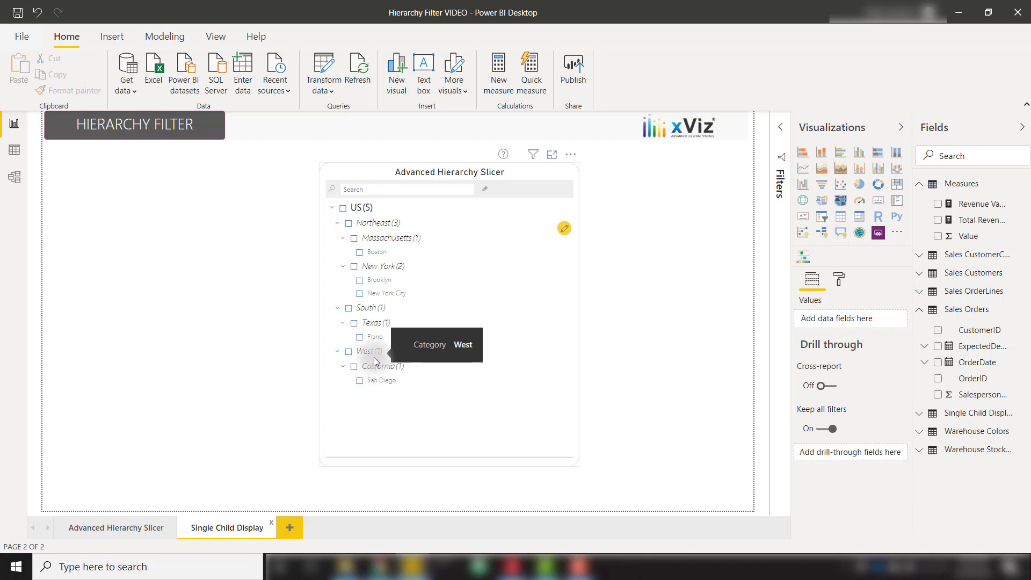
Select San Diego in the slicer, then clear all slicer selections with the eraser
{"action": "left_click", "coordinate": [407, 385]}
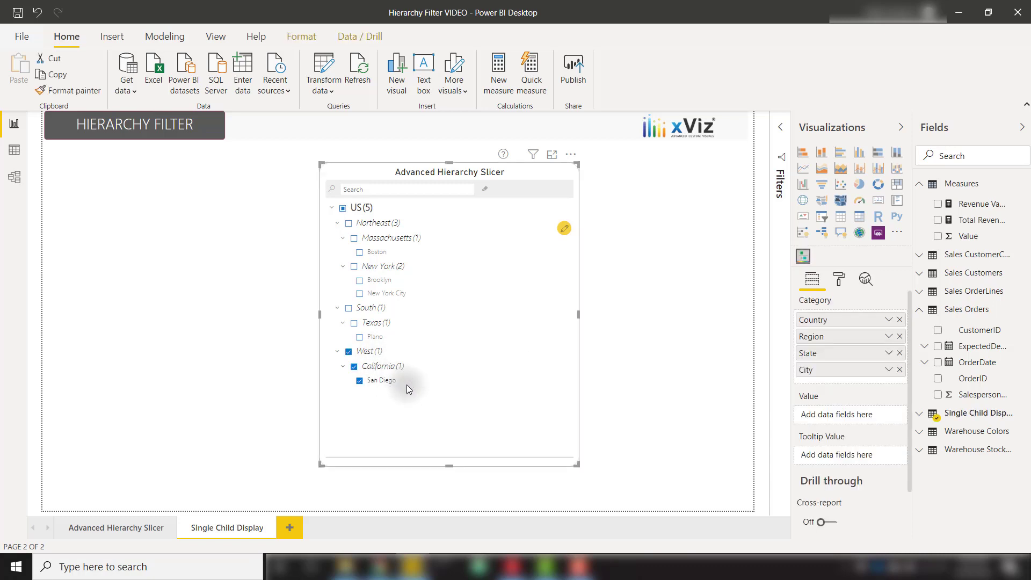
{"action": "left_click", "coordinate": [840, 280]}
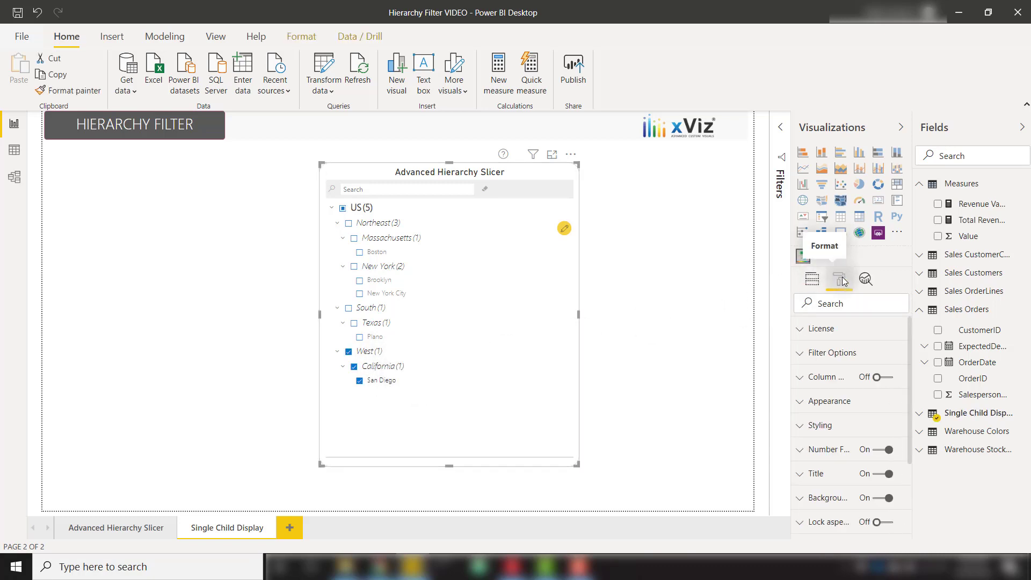
{"action": "left_click", "coordinate": [485, 190]}
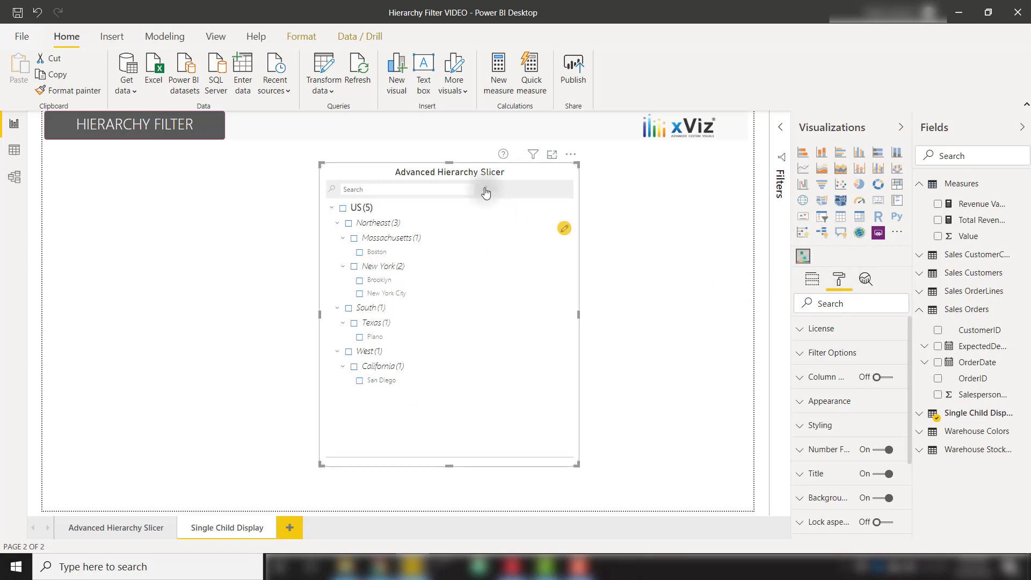
Set Single Child Display (PRO) to Display Parent only (XABC)
{"action": "left_click", "coordinate": [817, 352]}
{"action": "scroll", "coordinate": [838, 427], "scroll_direction": "down", "scroll_amount": 8}
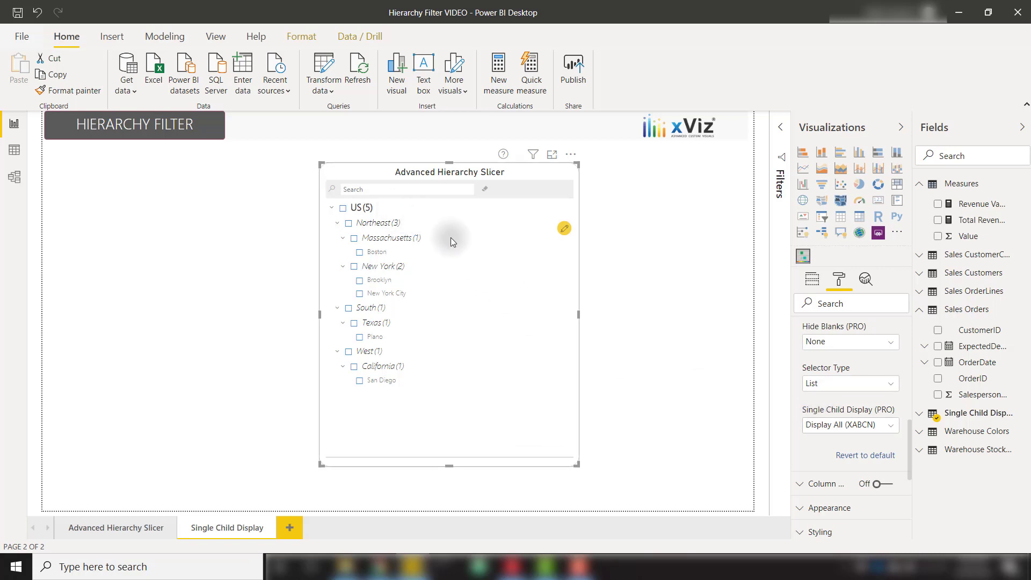
{"action": "left_click", "coordinate": [848, 424]}
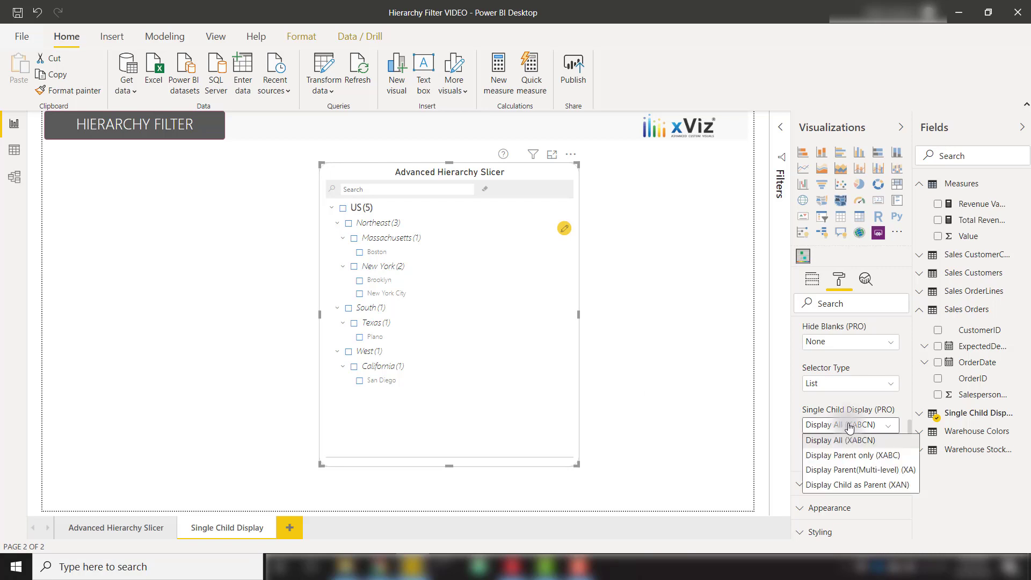
{"action": "left_click", "coordinate": [829, 457]}
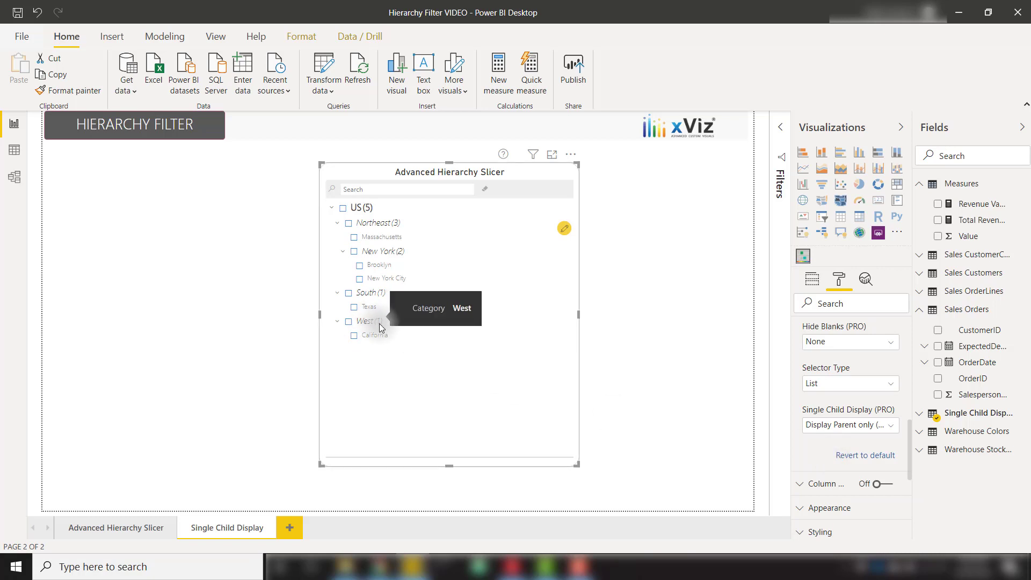
{"action": "mouse_move", "coordinate": [378, 337]}
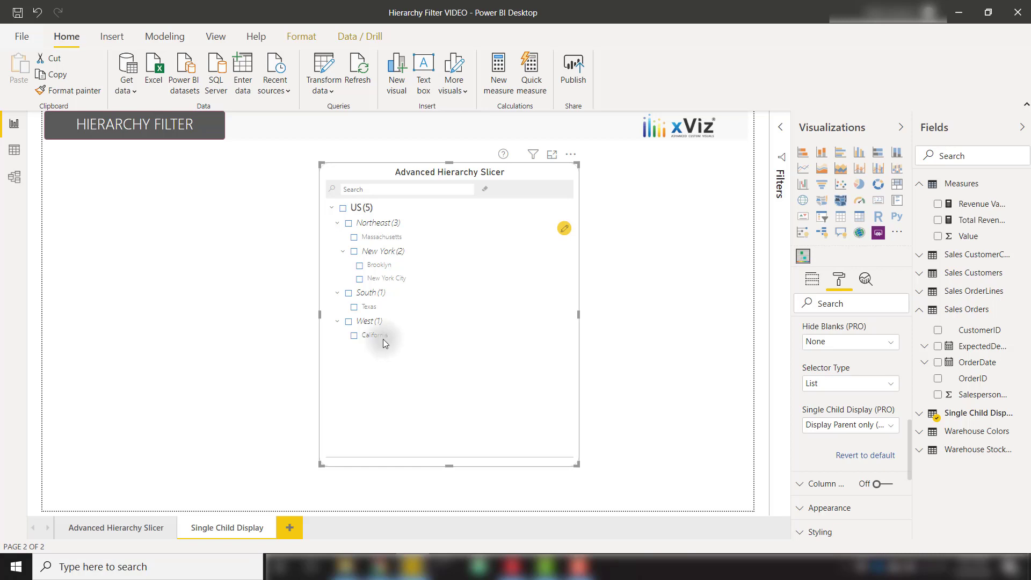
Change Single Child Display (PRO) to Display Parent(Multi-level) (XA)
{"action": "left_click", "coordinate": [816, 425]}
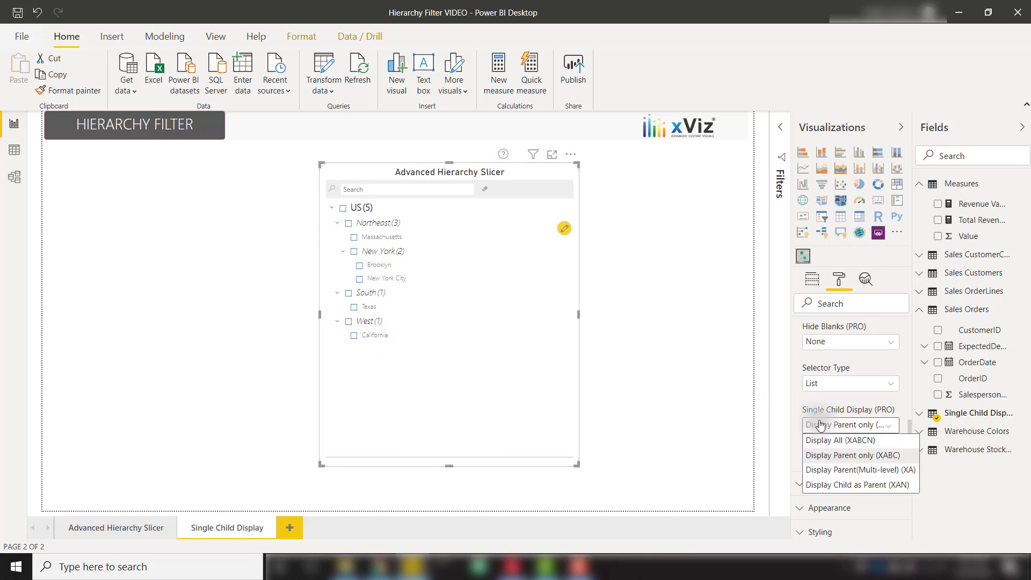
{"action": "left_click", "coordinate": [829, 471]}
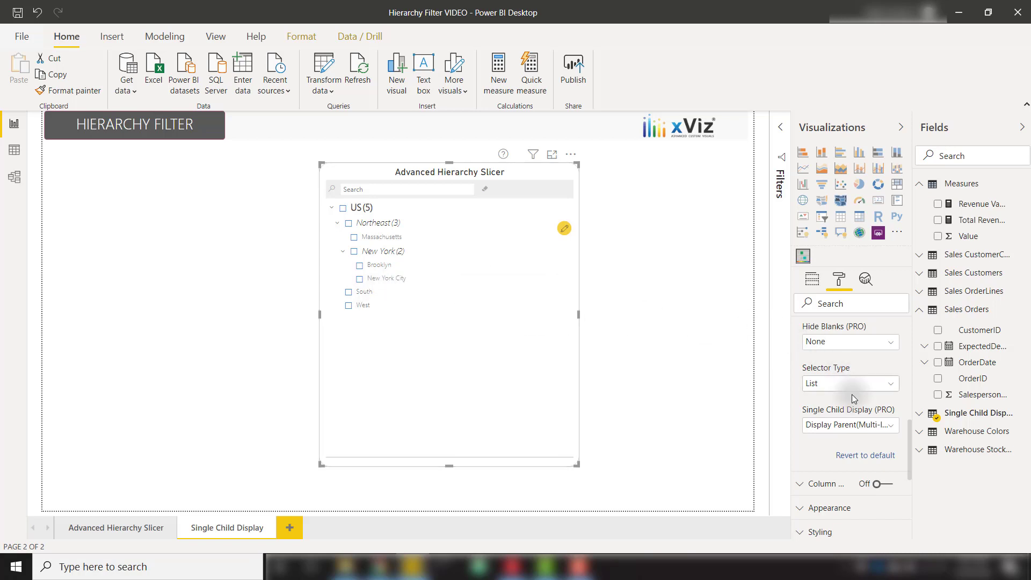
Set Single Child Display to Display Child as Parent (XAN), then return to the Advanced Hierarchy Slicer page
{"action": "left_click", "coordinate": [845, 425]}
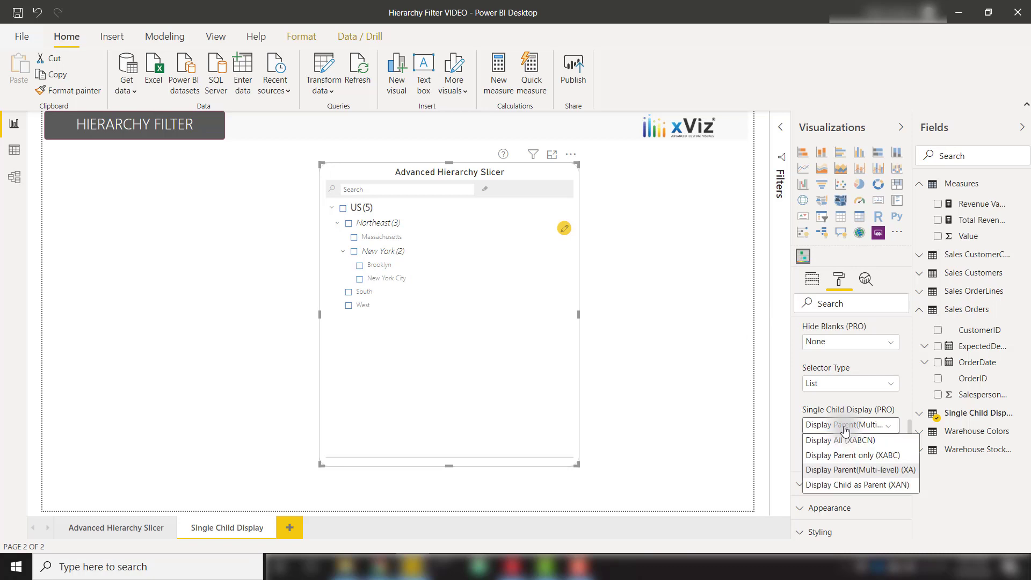
{"action": "left_click", "coordinate": [845, 484]}
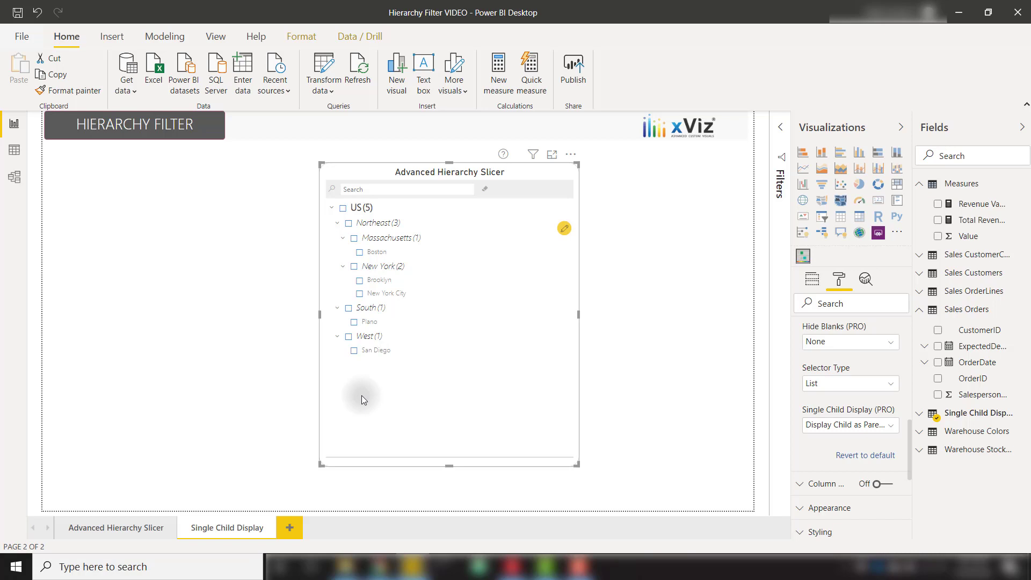
{"action": "left_click", "coordinate": [136, 520]}
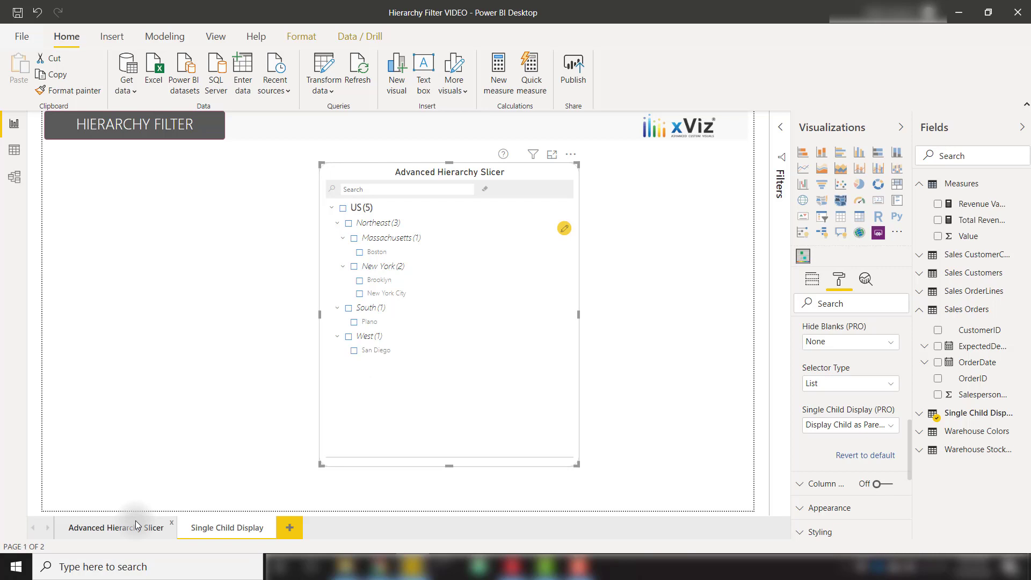